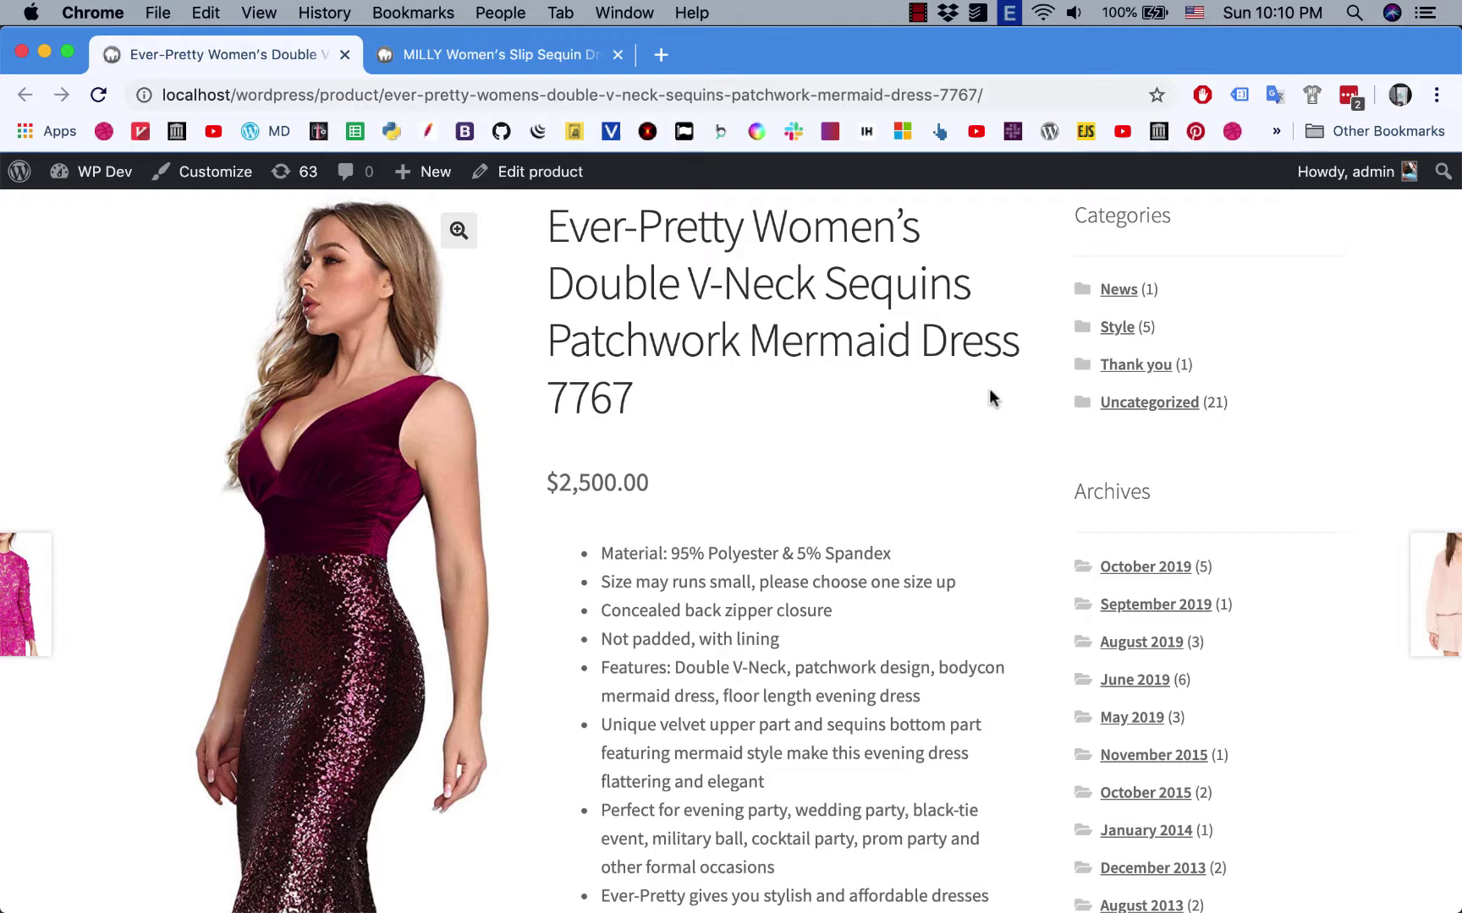
Highlight the Ever-Pretty dress's detail list and its 2,500.00 price.
triple_click(541, 483)
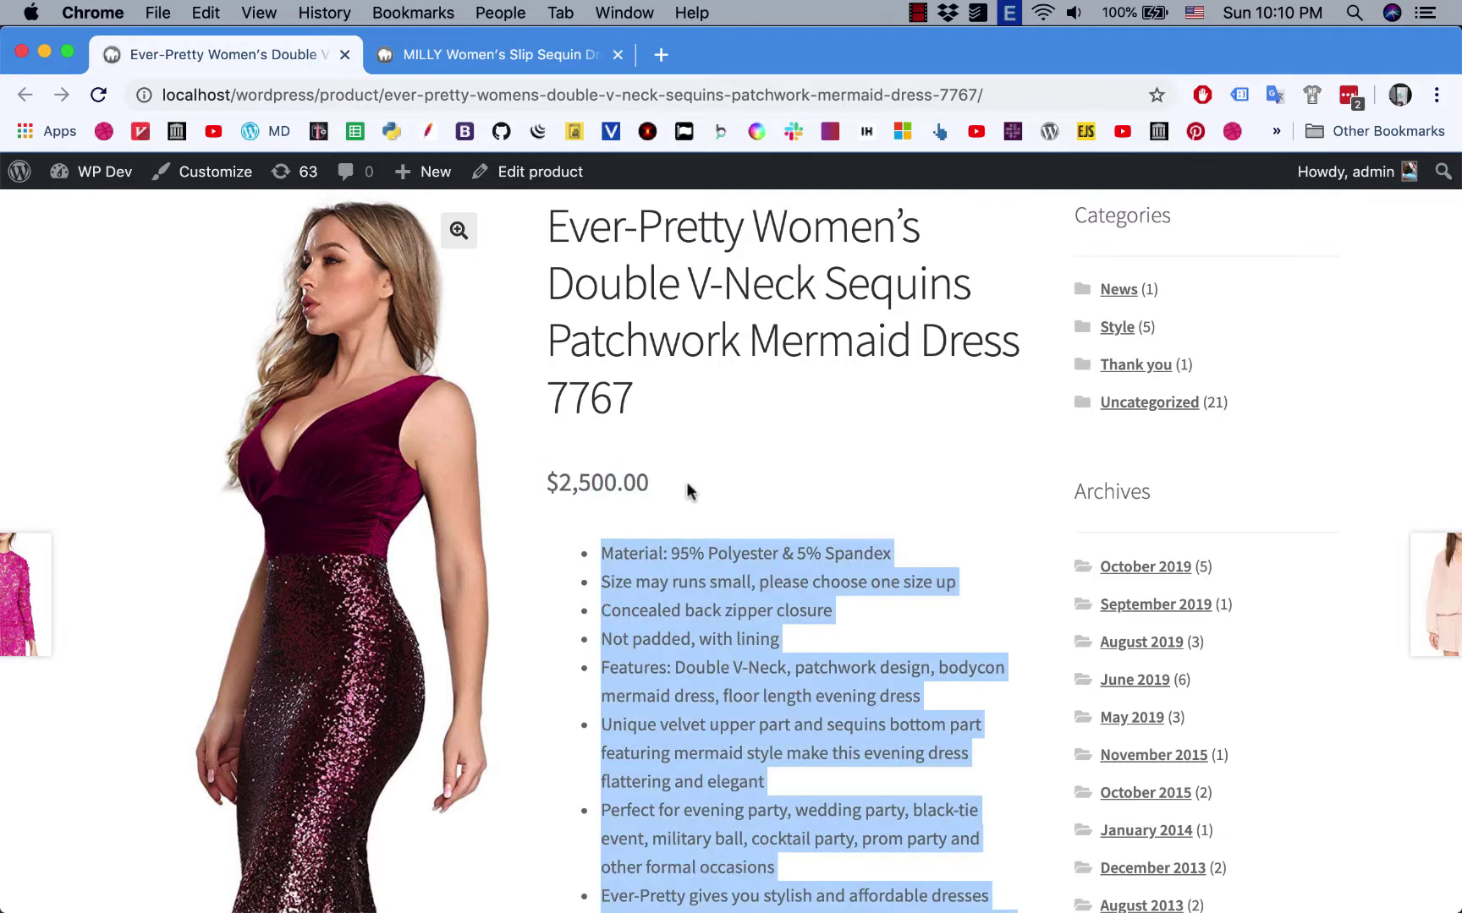
double_click(583, 480)
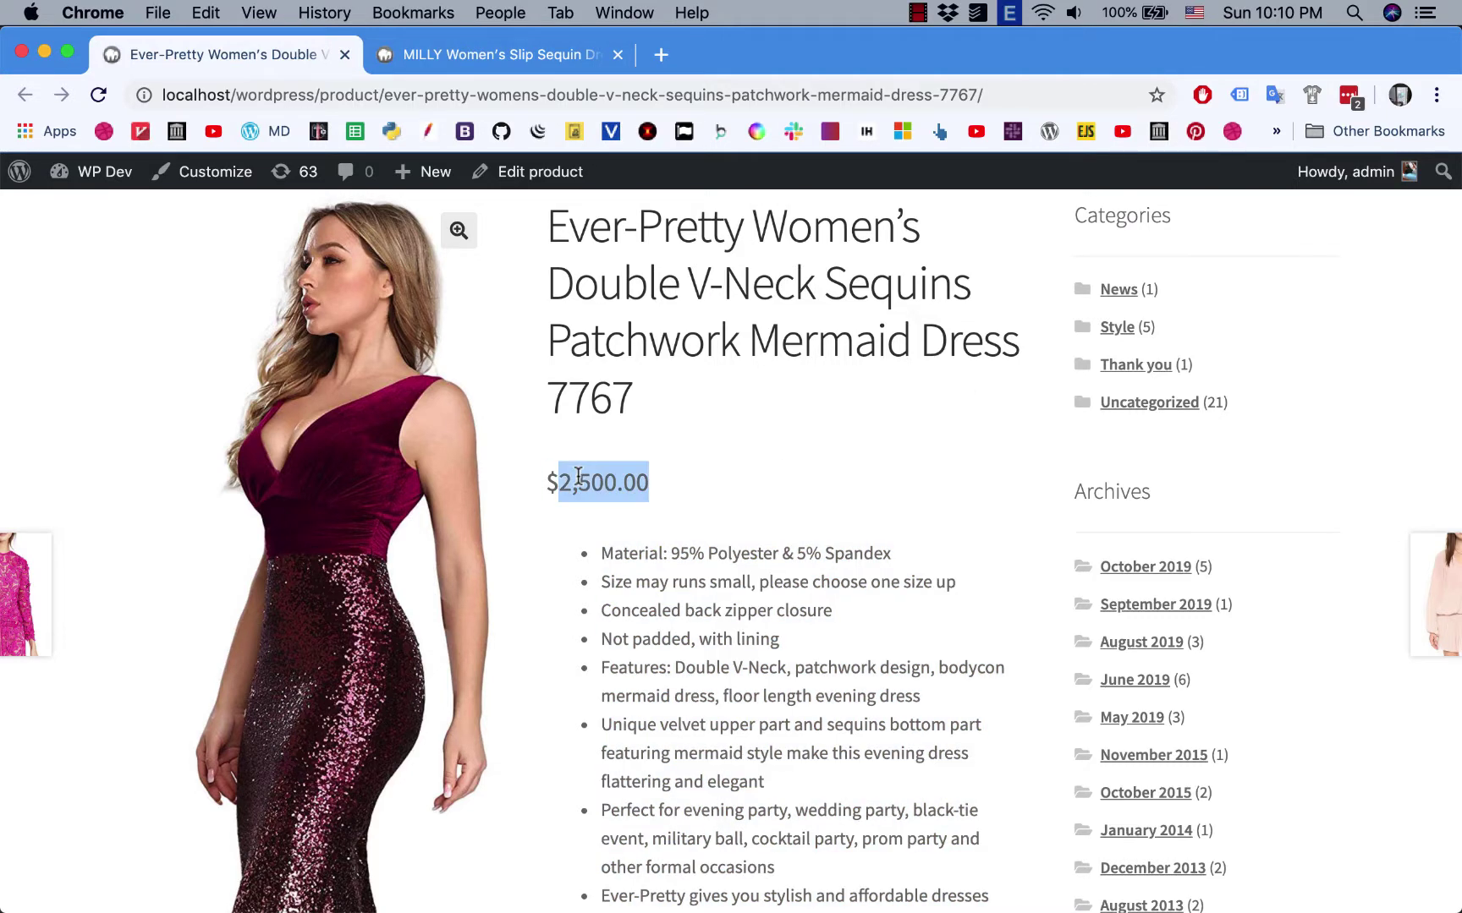
left_click(769, 455)
Switch to the MILLY Women's Slip Sequin Dress page and highlight its $213.00 price.
left_click(570, 55)
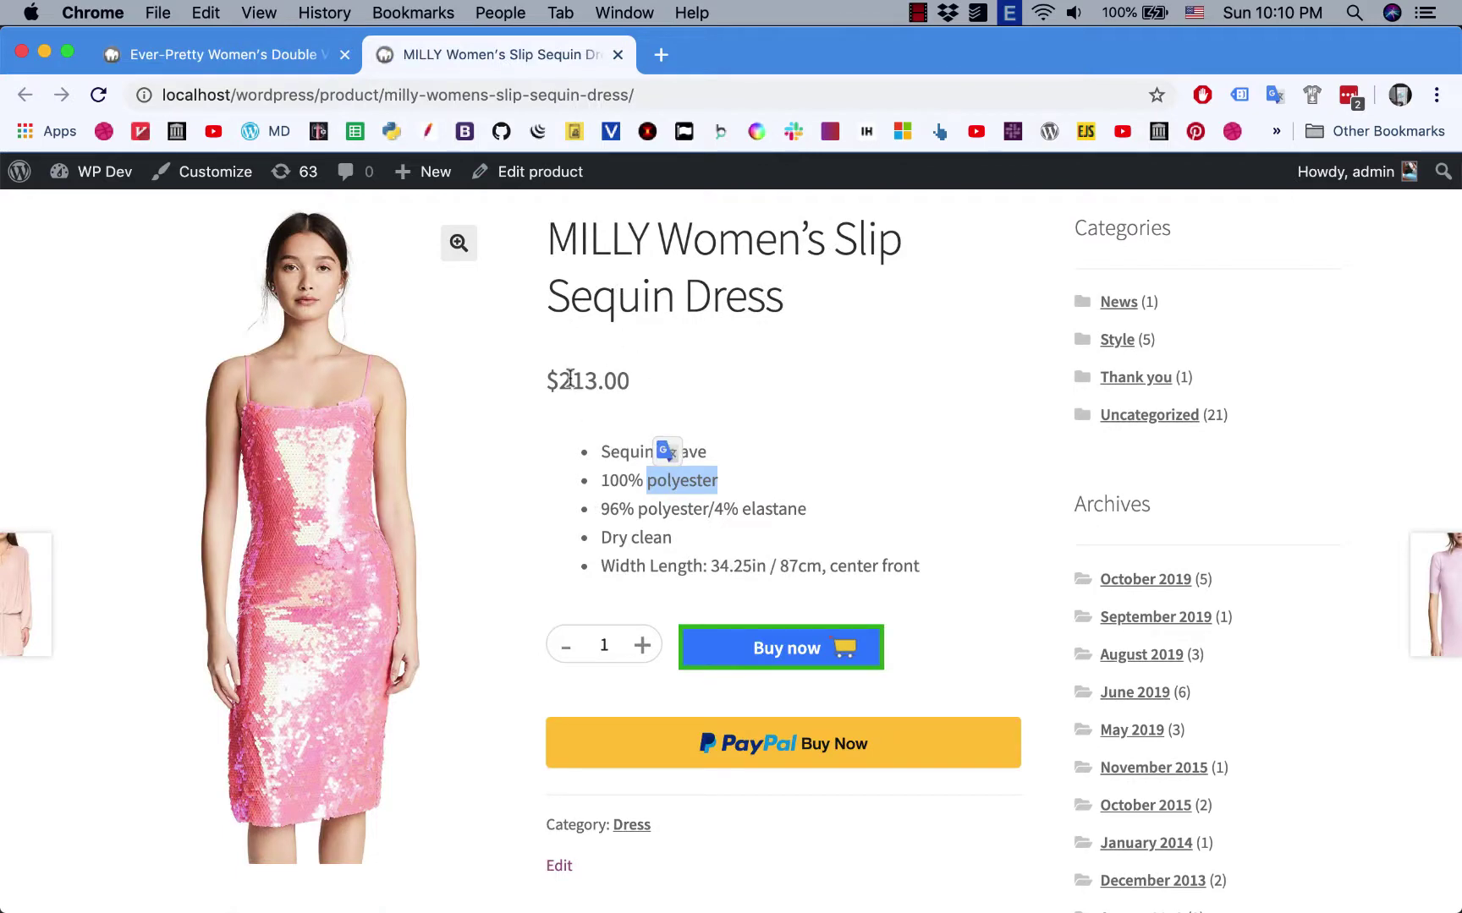
double_click(552, 381)
left_click(665, 387)
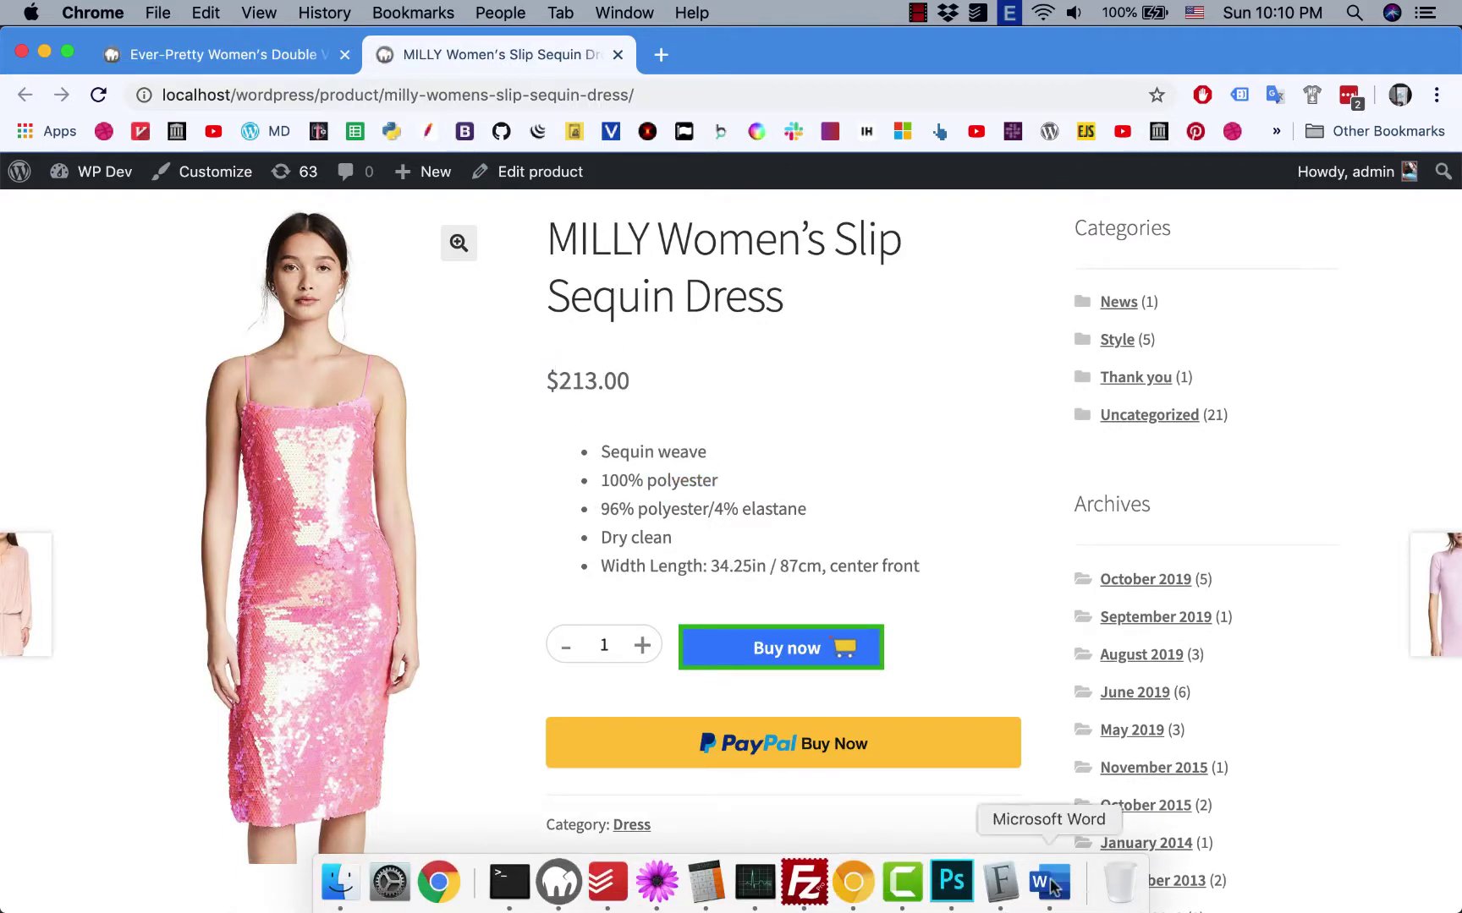
Highlight the 'Normal product: 10%' line in the Word tax notes, then minimize Word.
left_click(1049, 884)
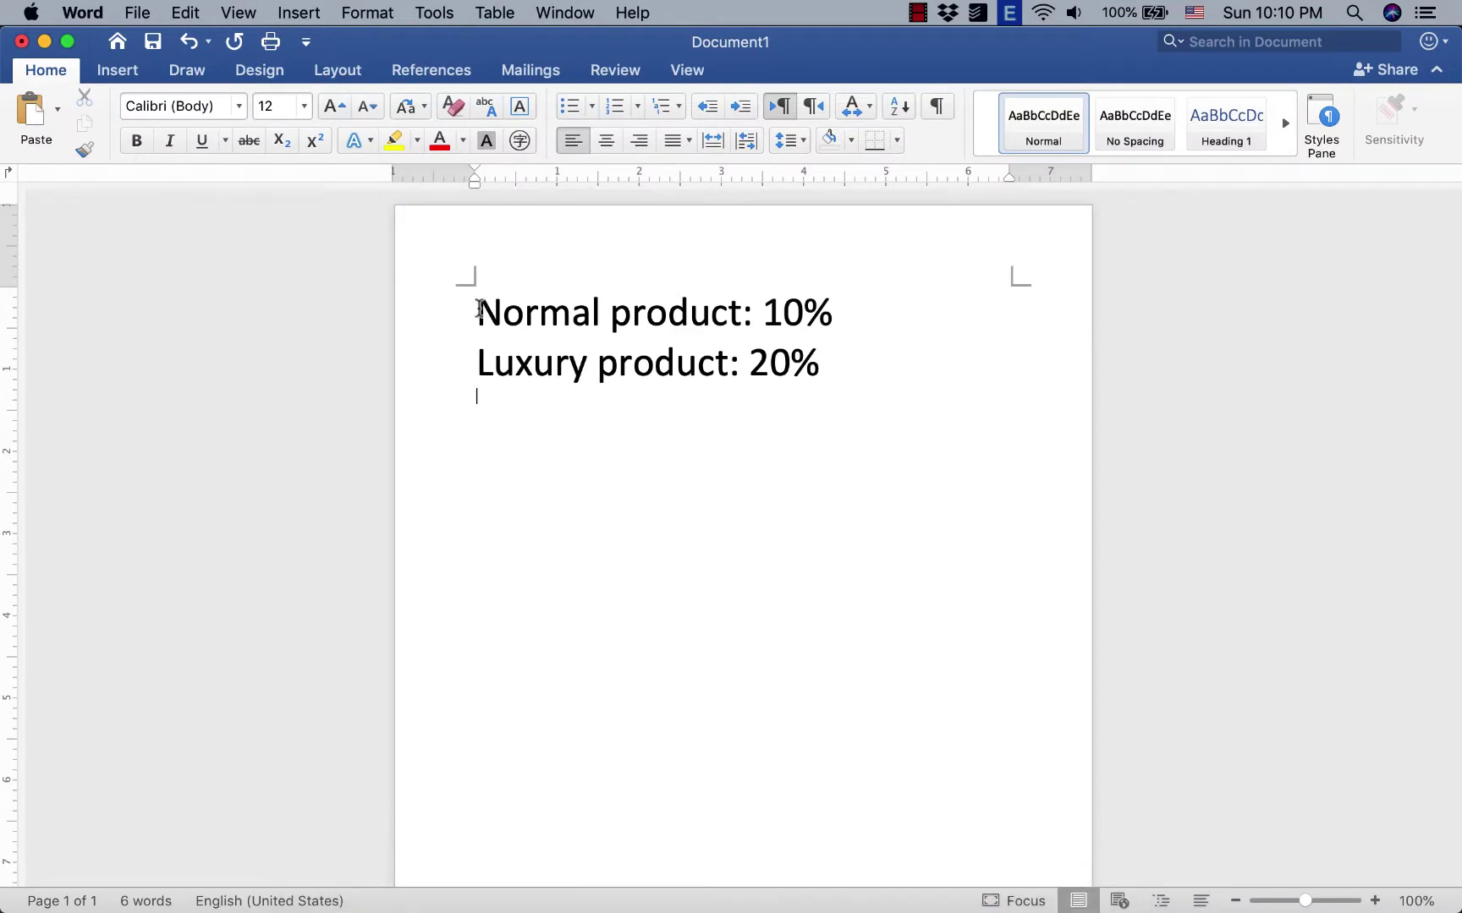
left_click_drag(476, 312, 838, 313)
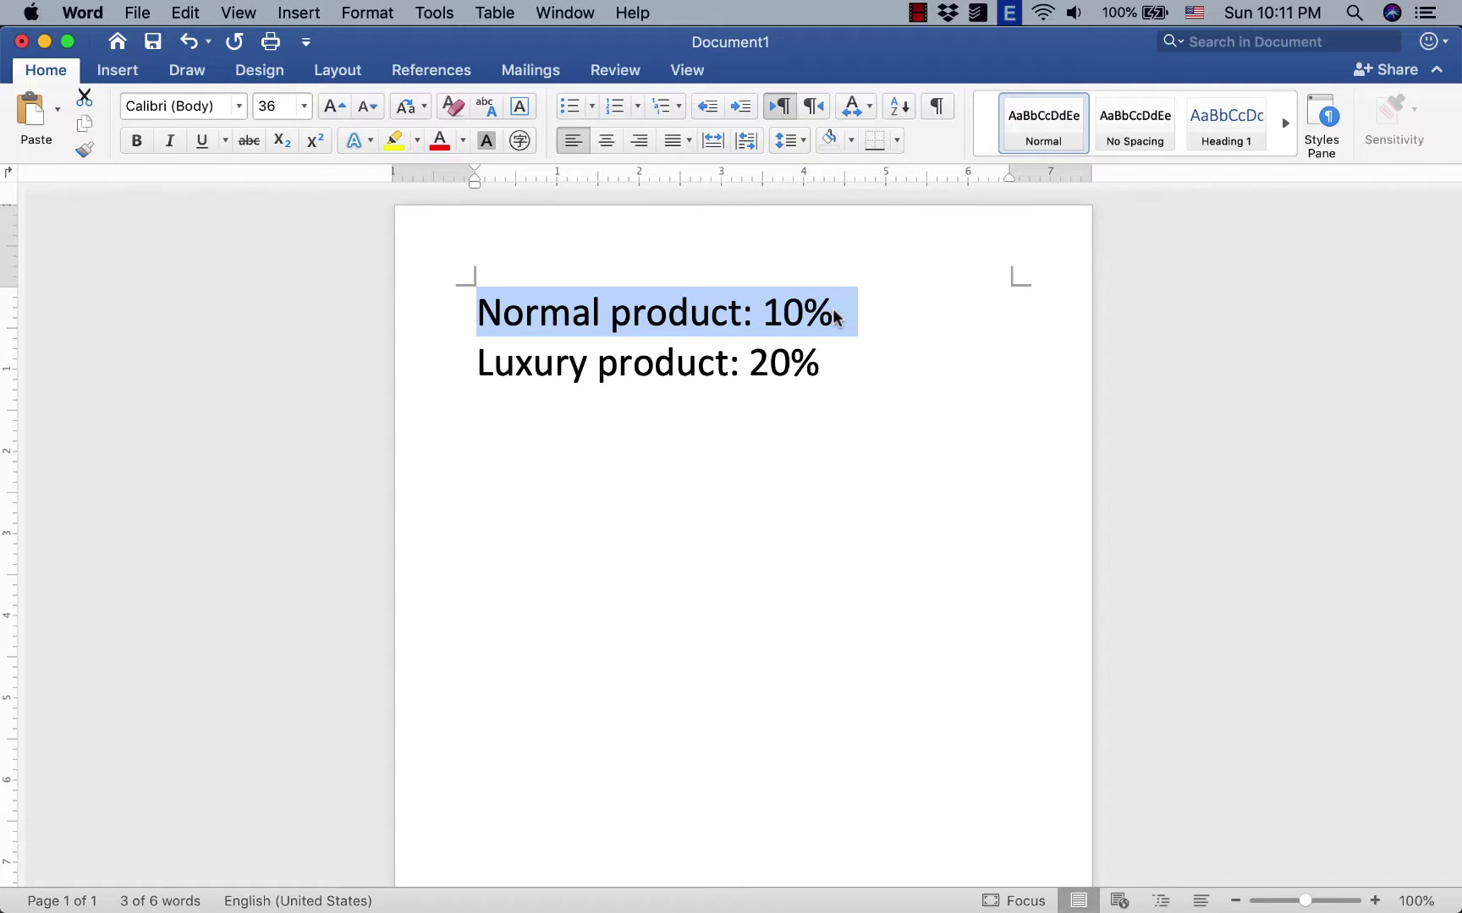
left_click(44, 42)
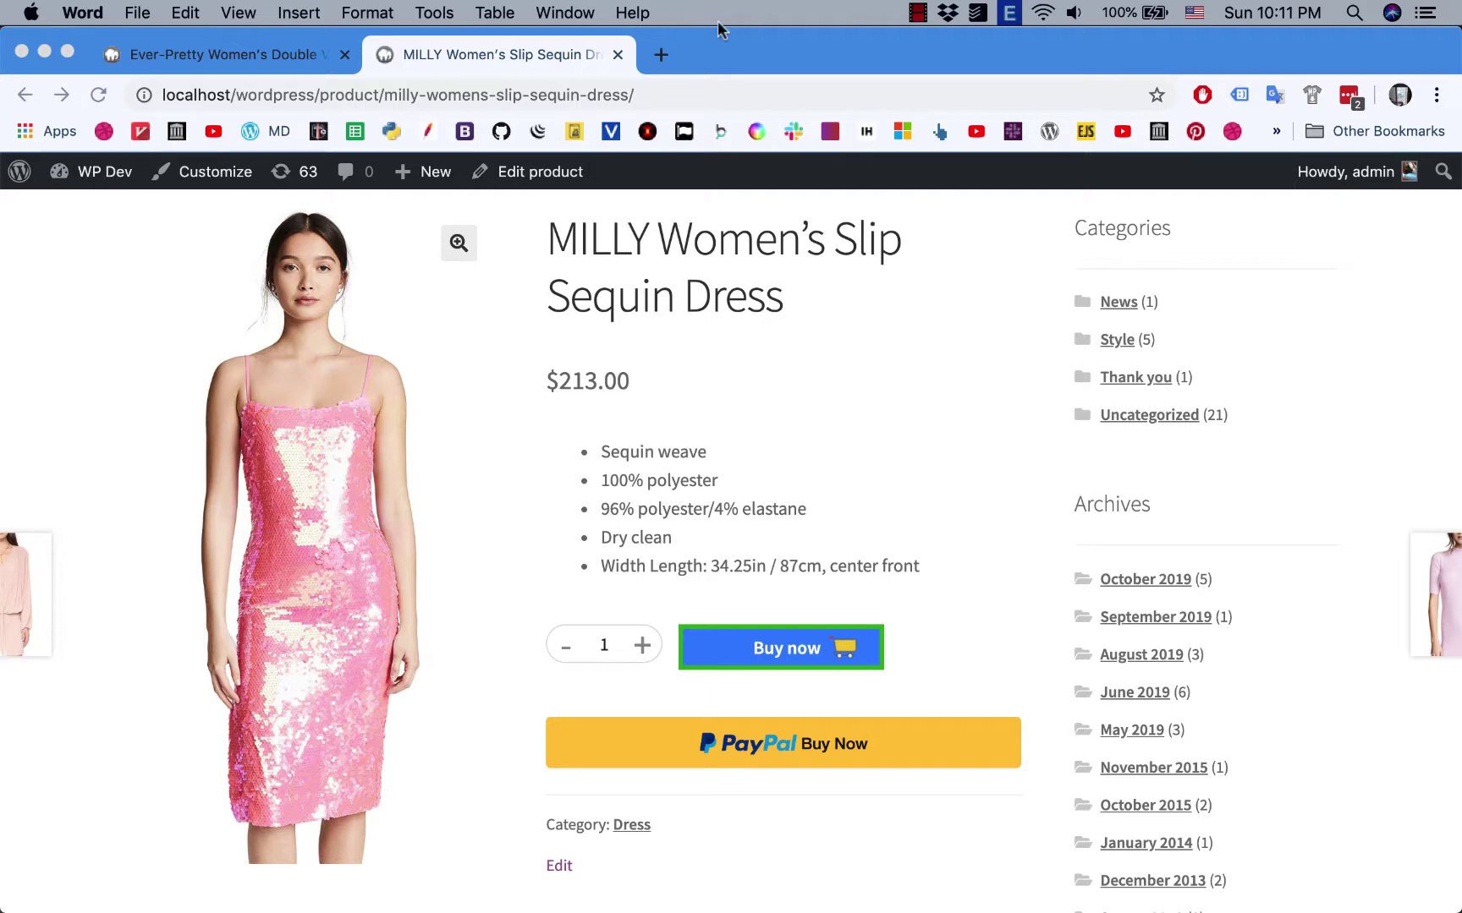
Open the WordPress dashboard in a new tab and go to WooCommerce > Settings.
left_click(107, 317)
mouse_move(100, 172)
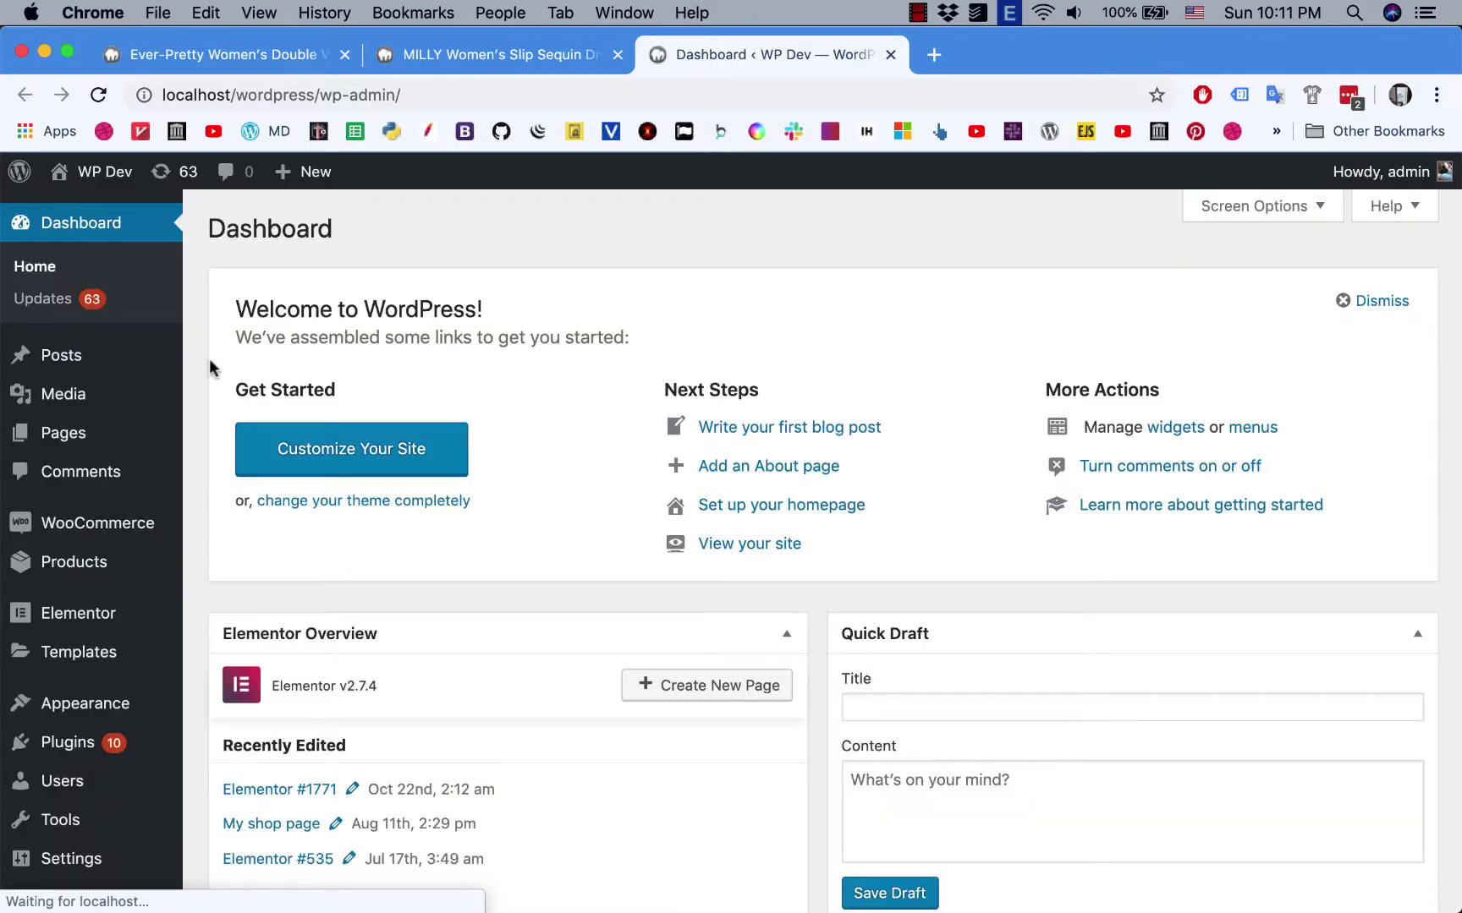
scroll(169, 427, "down", 3)
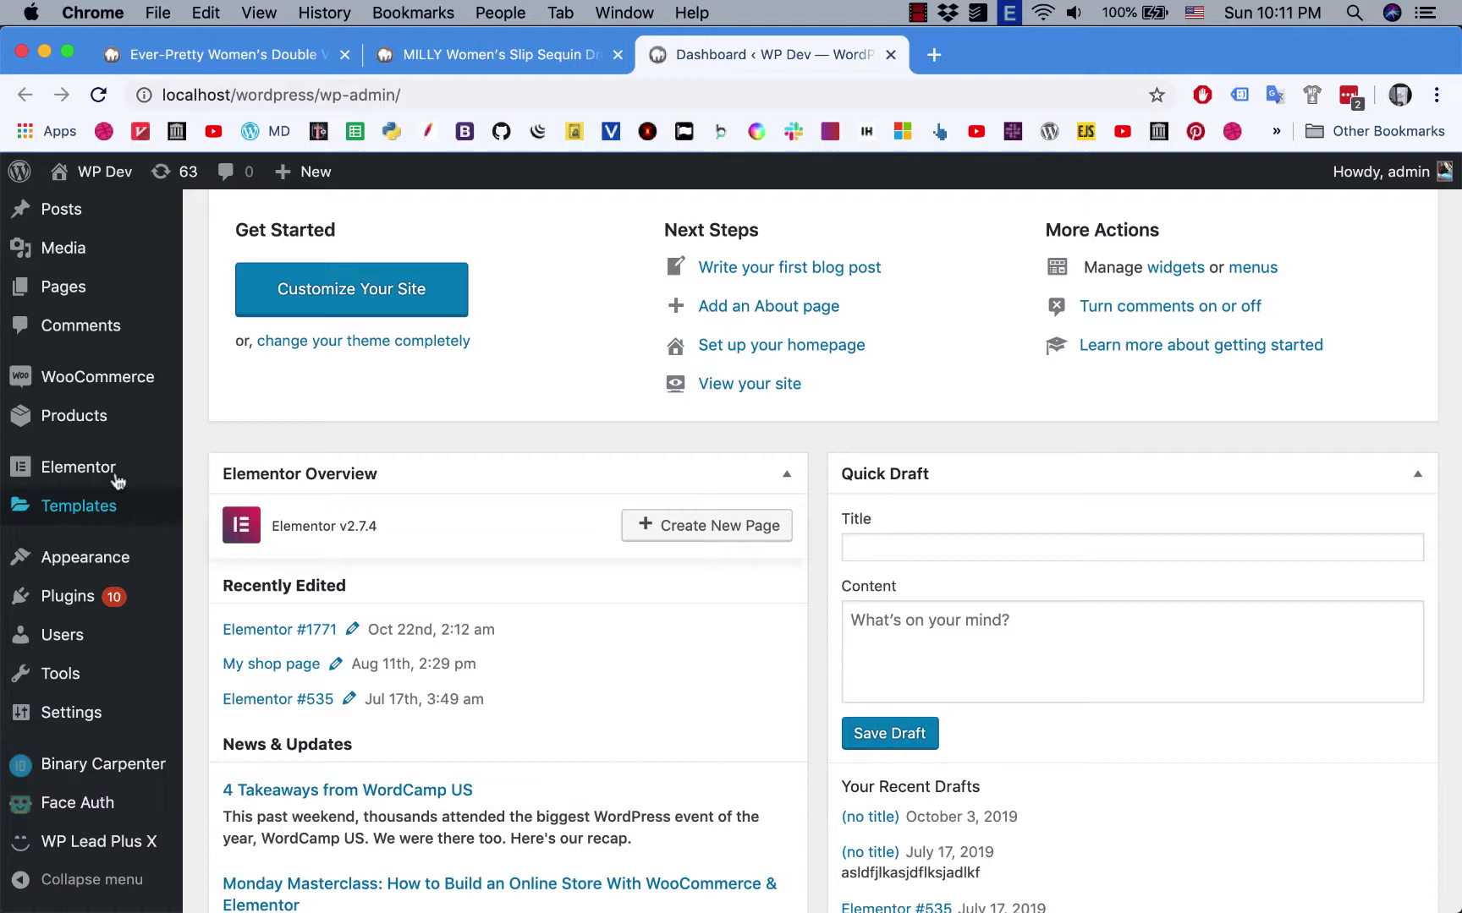
mouse_move(145, 385)
left_click(232, 511)
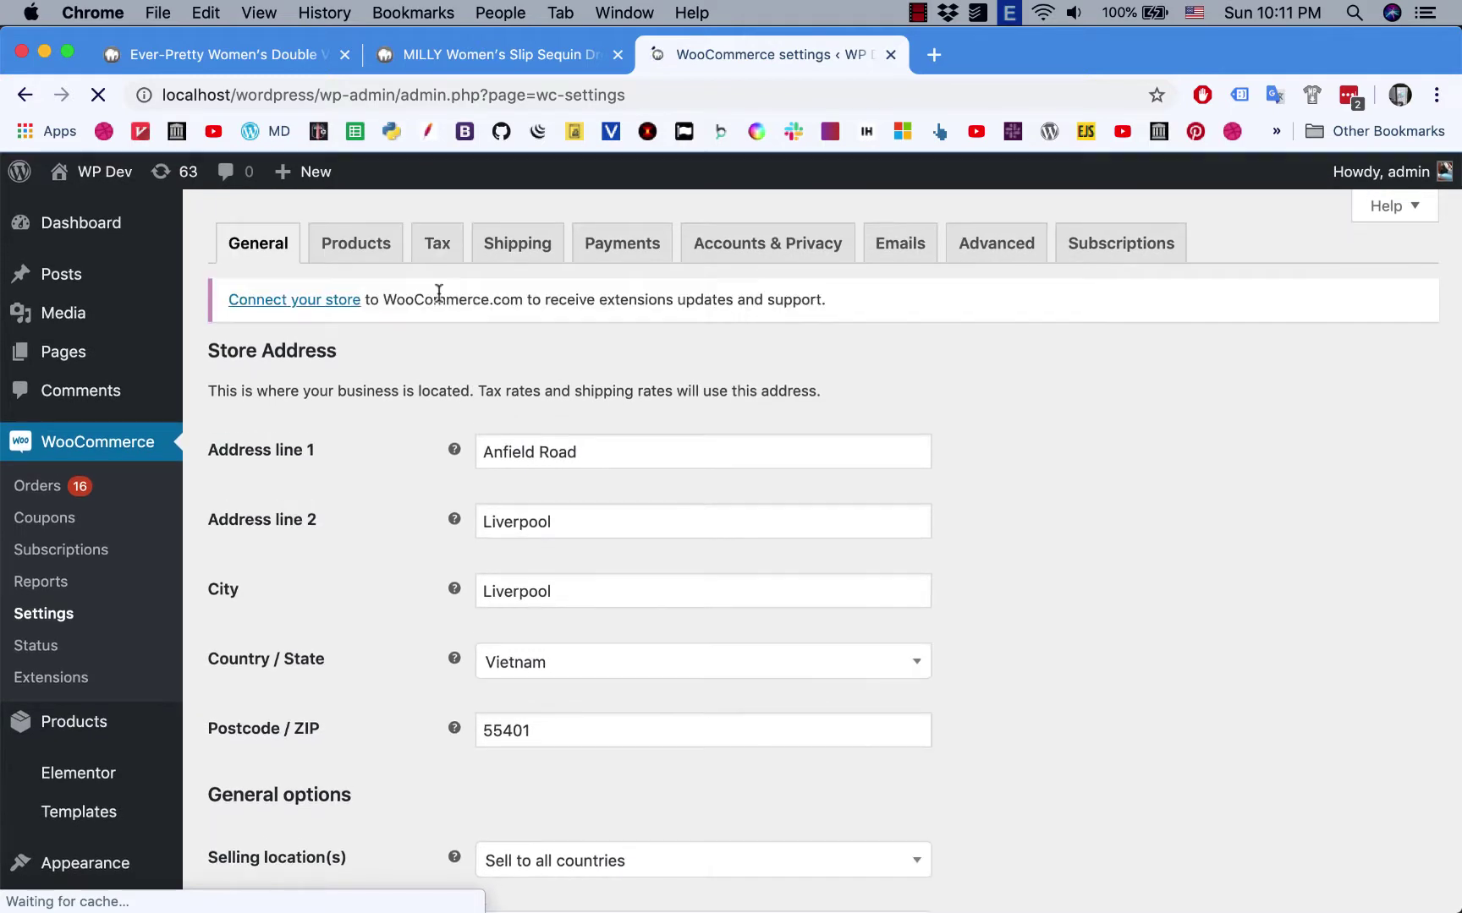
Open the Tax tab's Tax options, listing Reduced rate, Shipping tax and Zero rate classes.
left_click(439, 254)
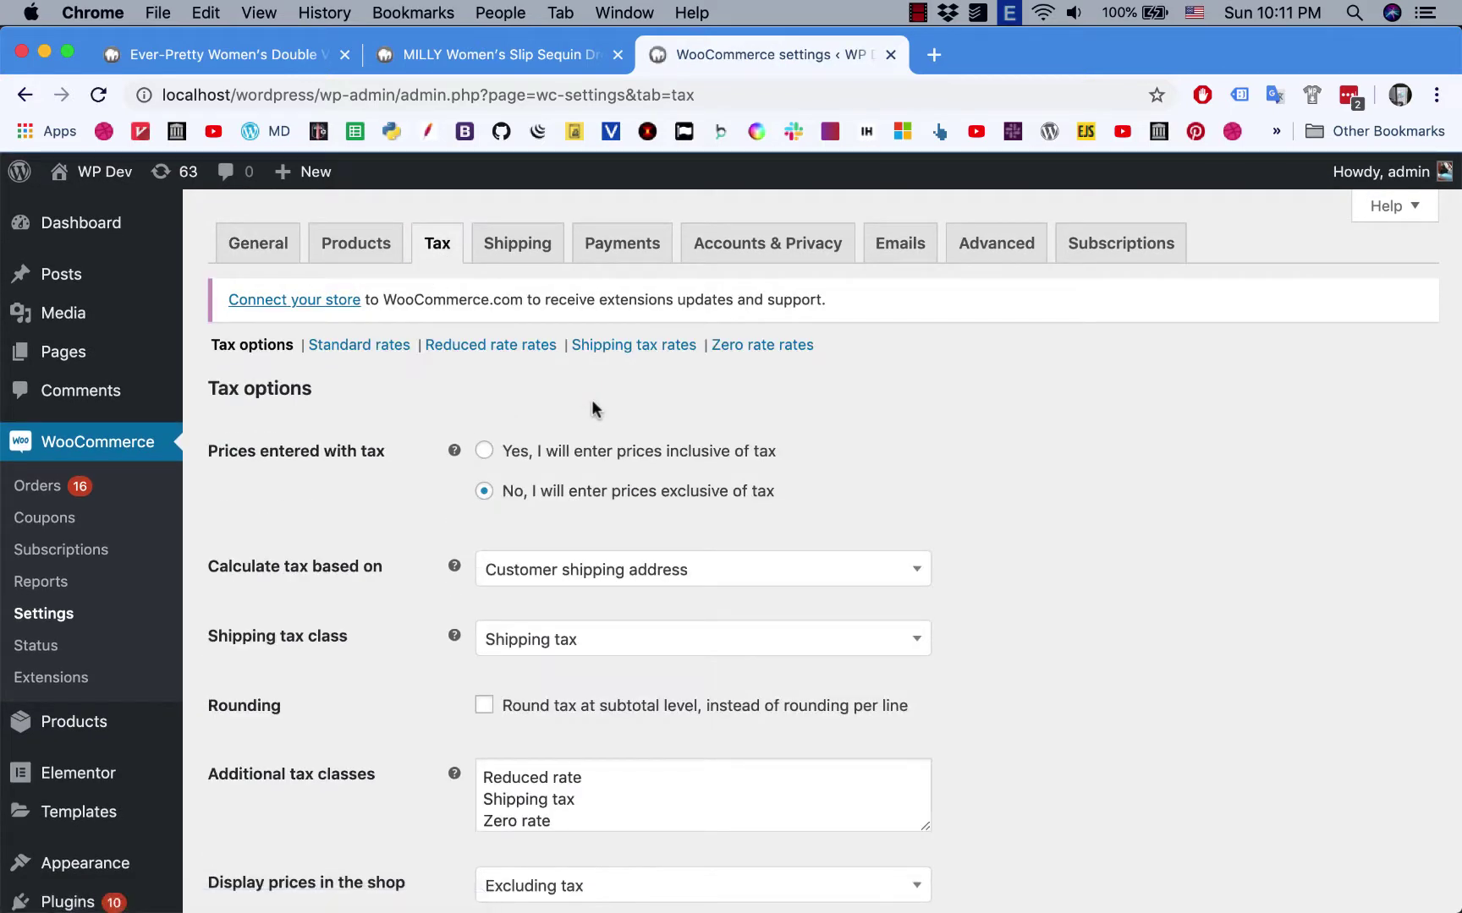
scroll(592, 406, "down", 3)
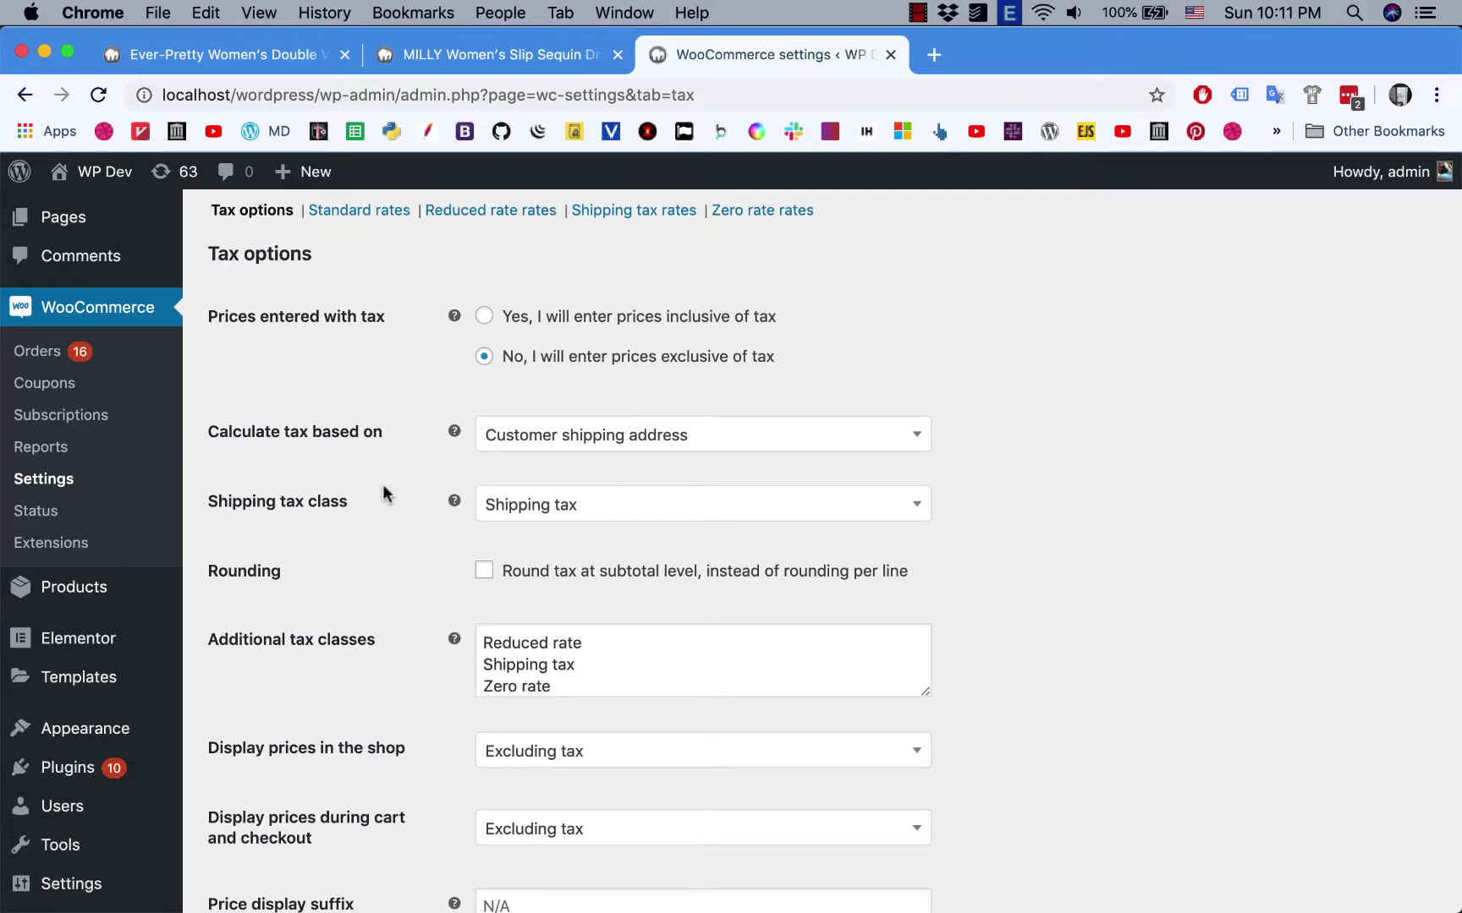
scroll(381, 490, "up", 3)
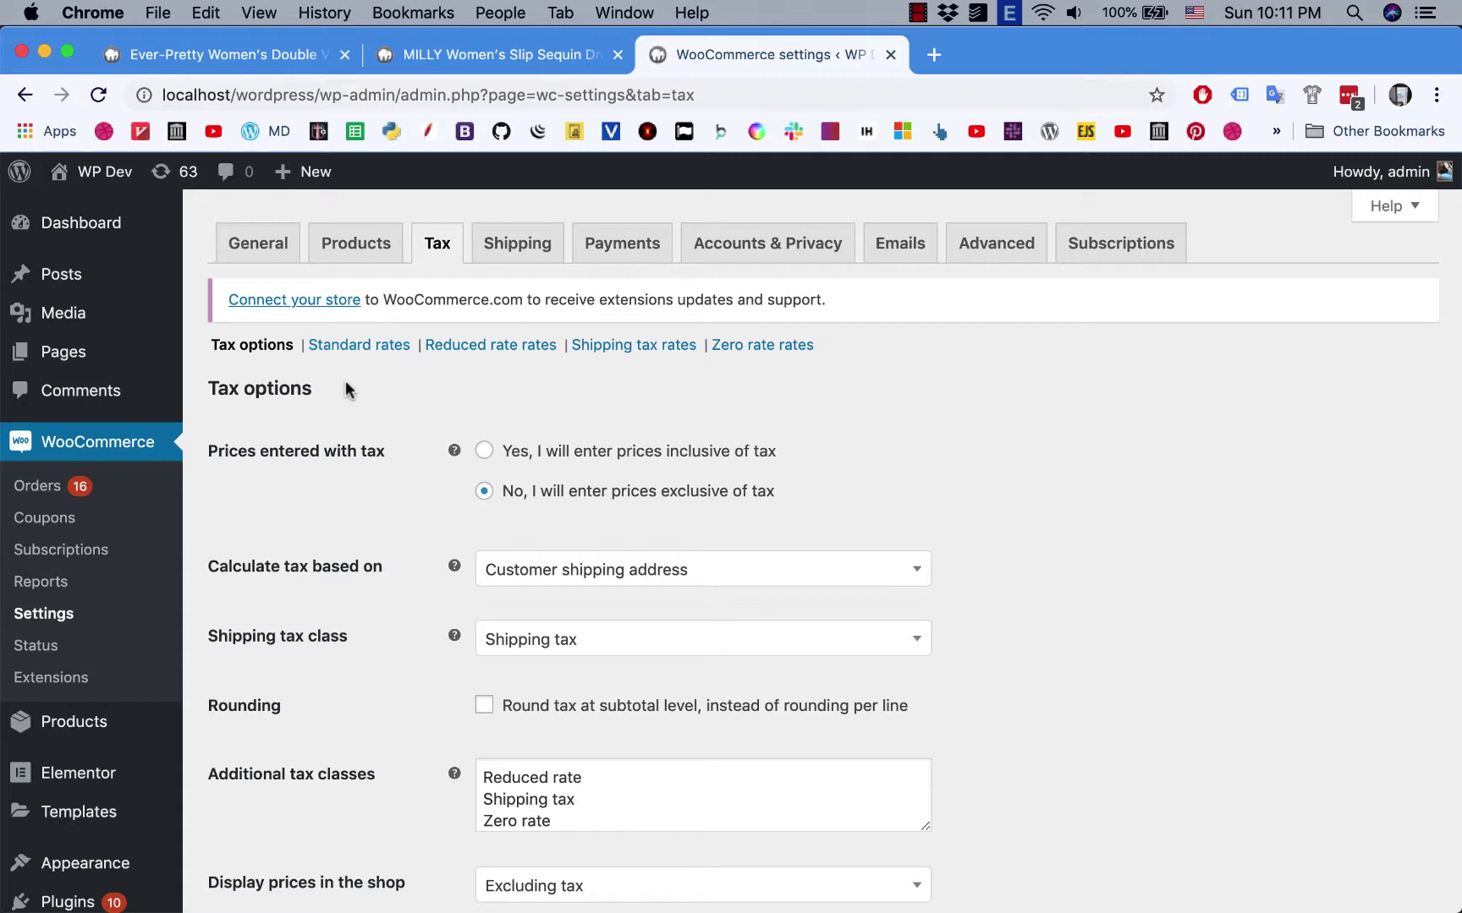
left_click(367, 346)
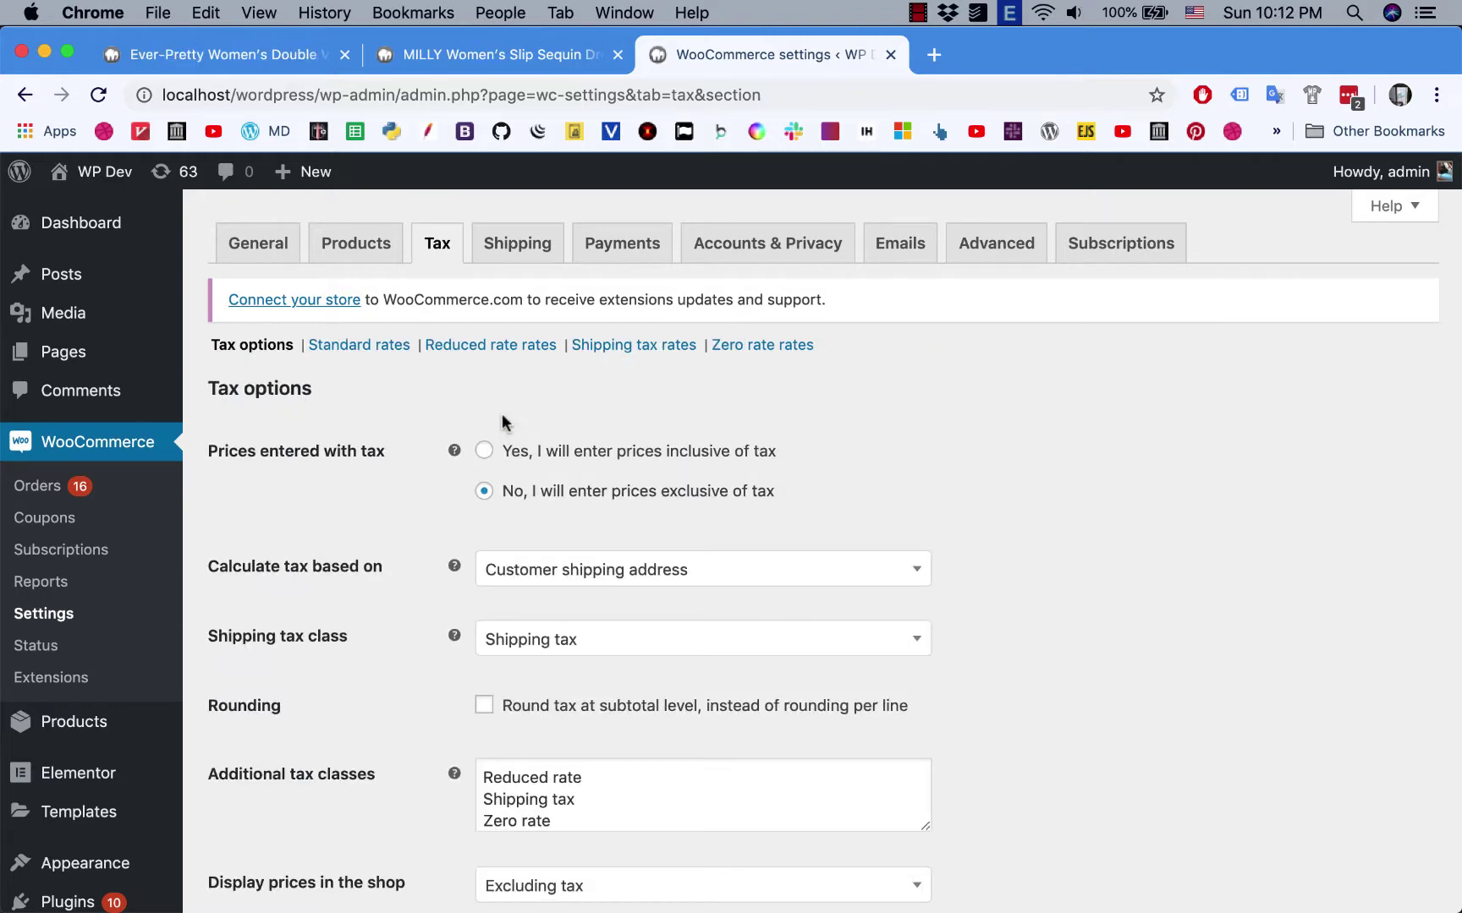
Add 'Luxury rate' as a new line in Additional tax classes and save.
scroll(503, 421, "down", 5)
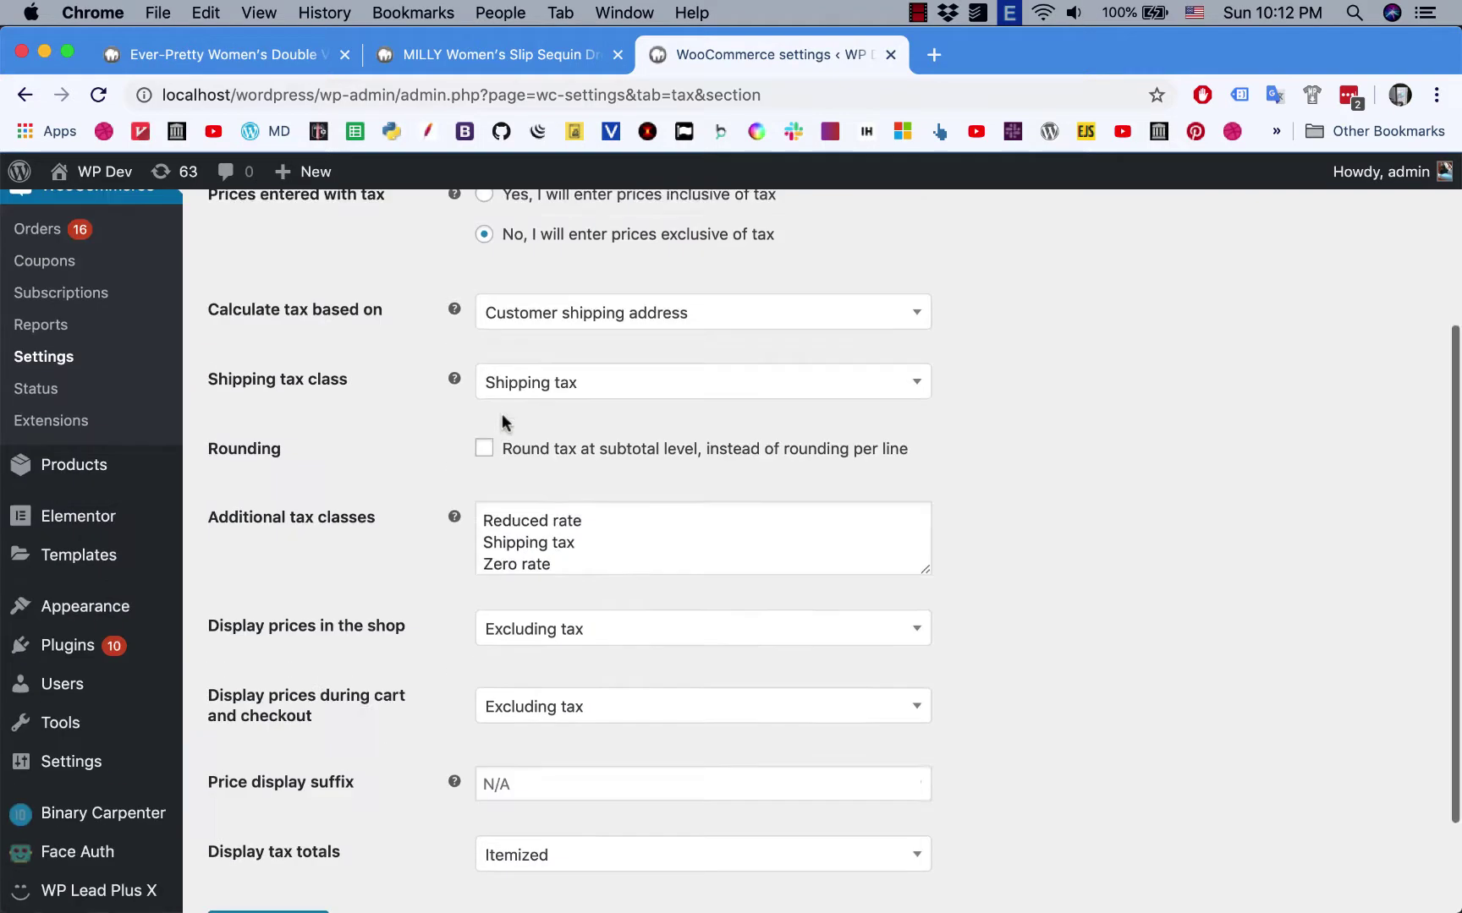
left_click(592, 541)
key("Return")
type("Lux")
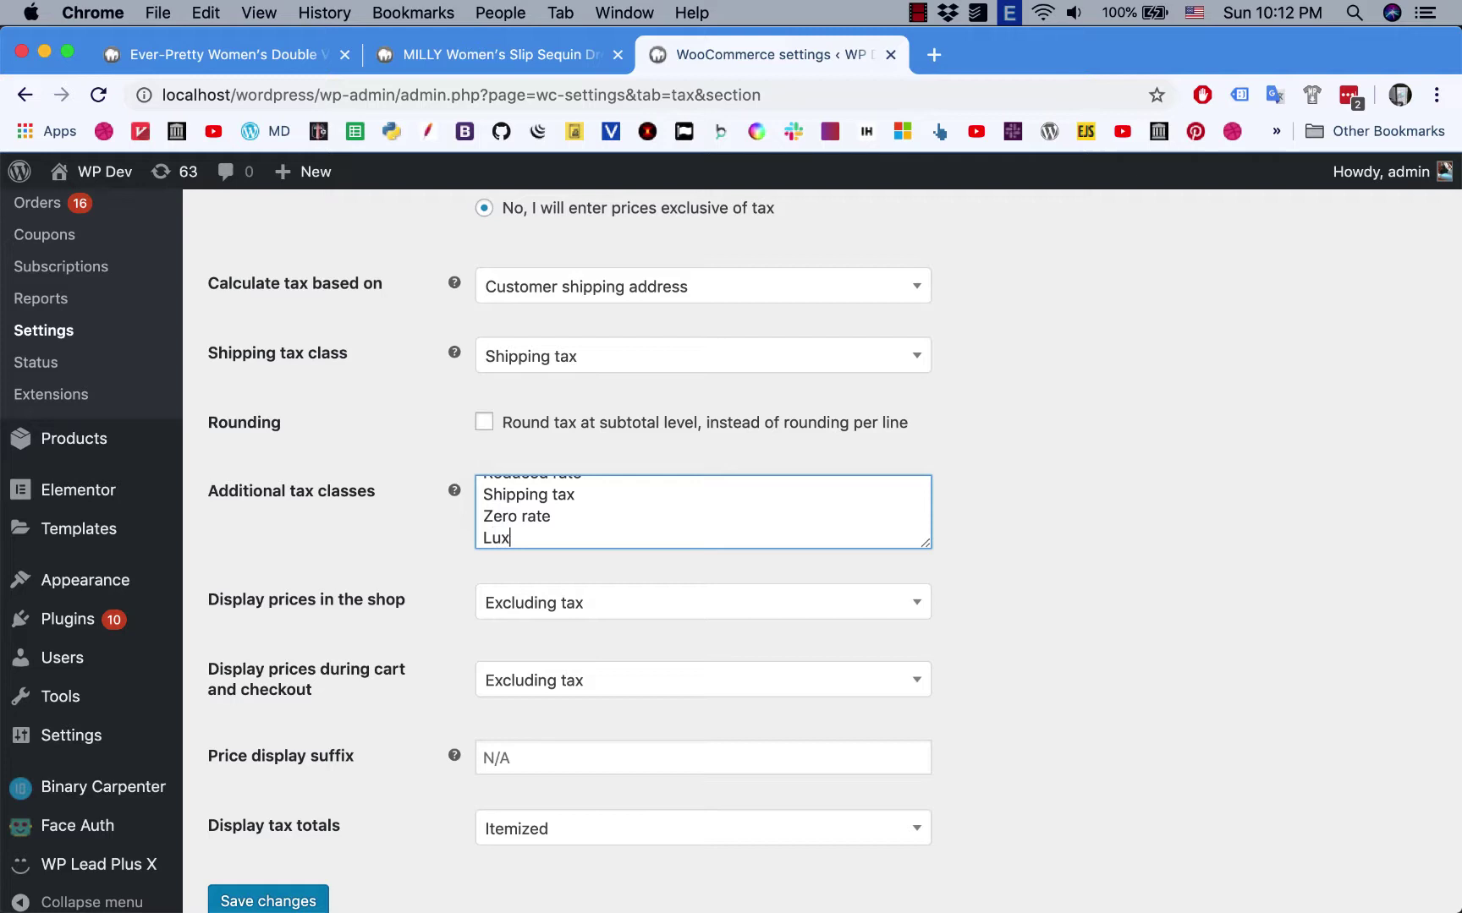
type("ury rate")
scroll(339, 715, "down", 2)
left_click(264, 801)
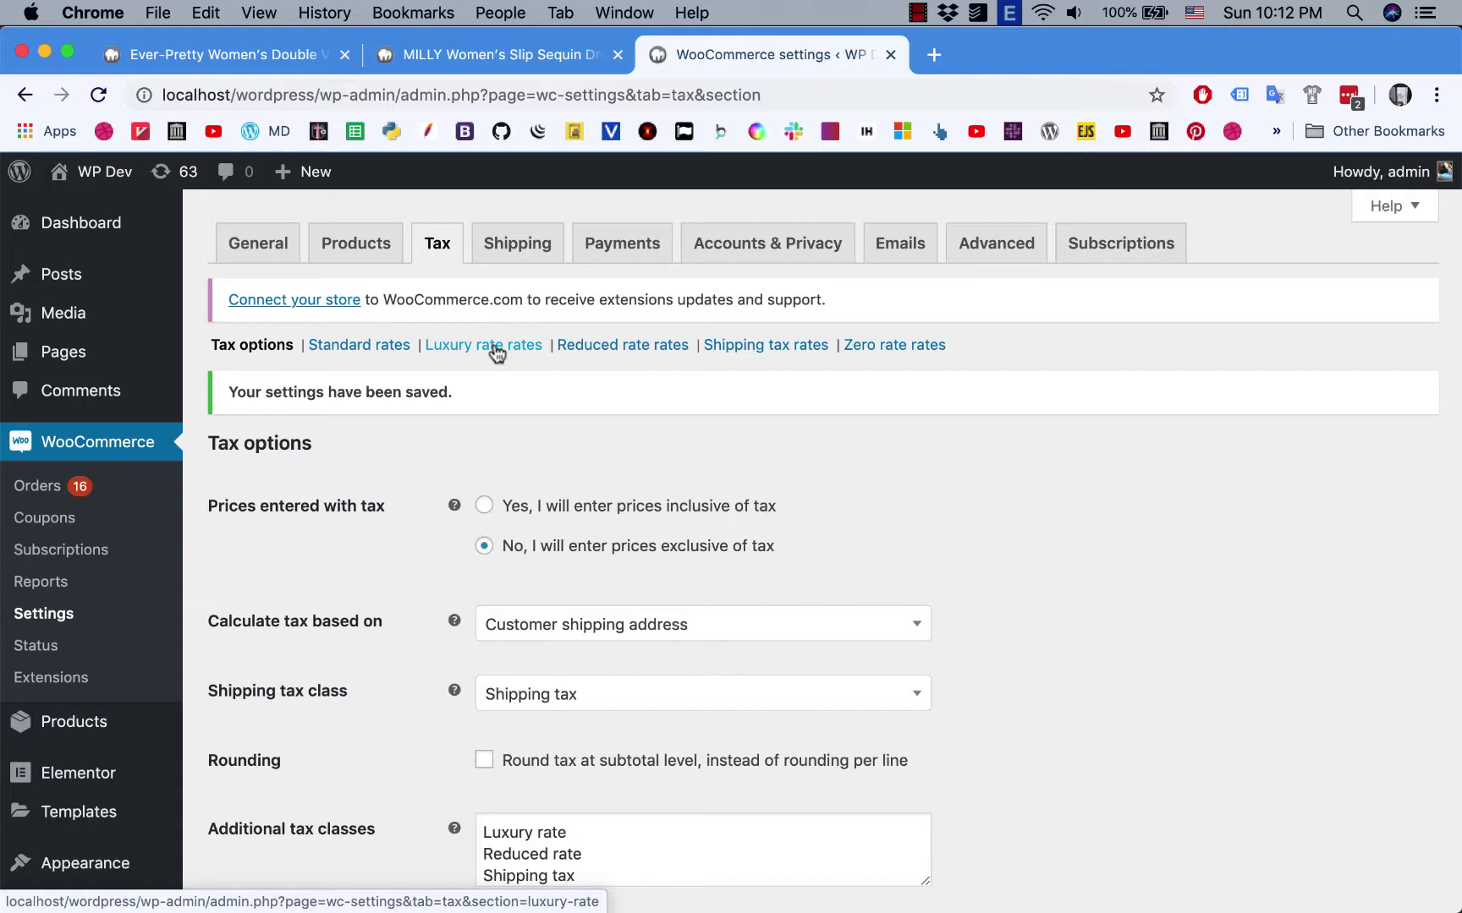
Insert a Luxury rate row with a 20% rate, Shipping unchecked, and save it.
left_click(496, 350)
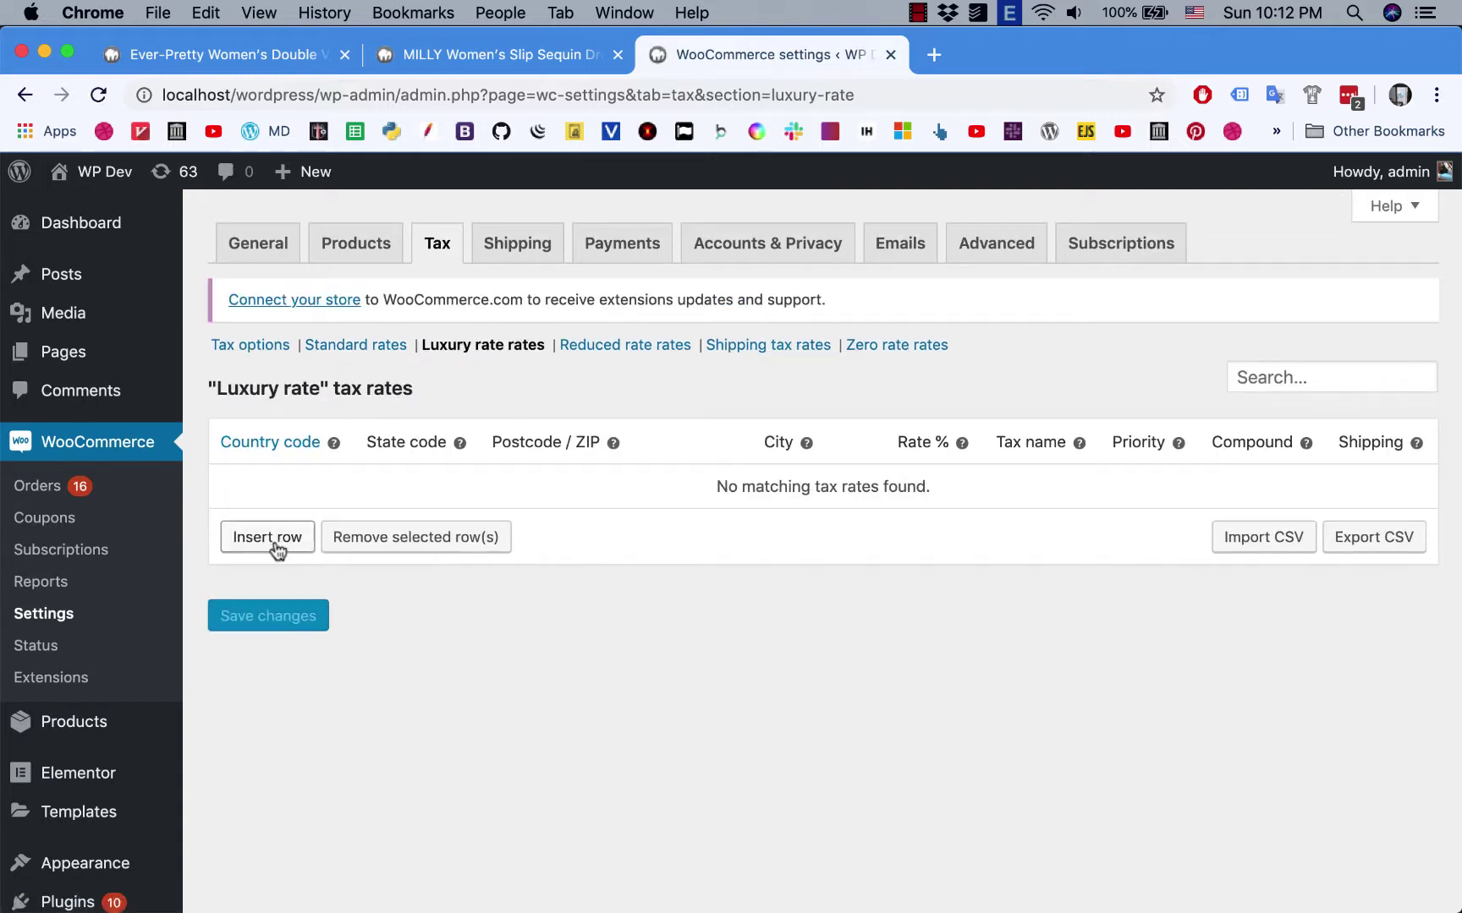
left_click(274, 540)
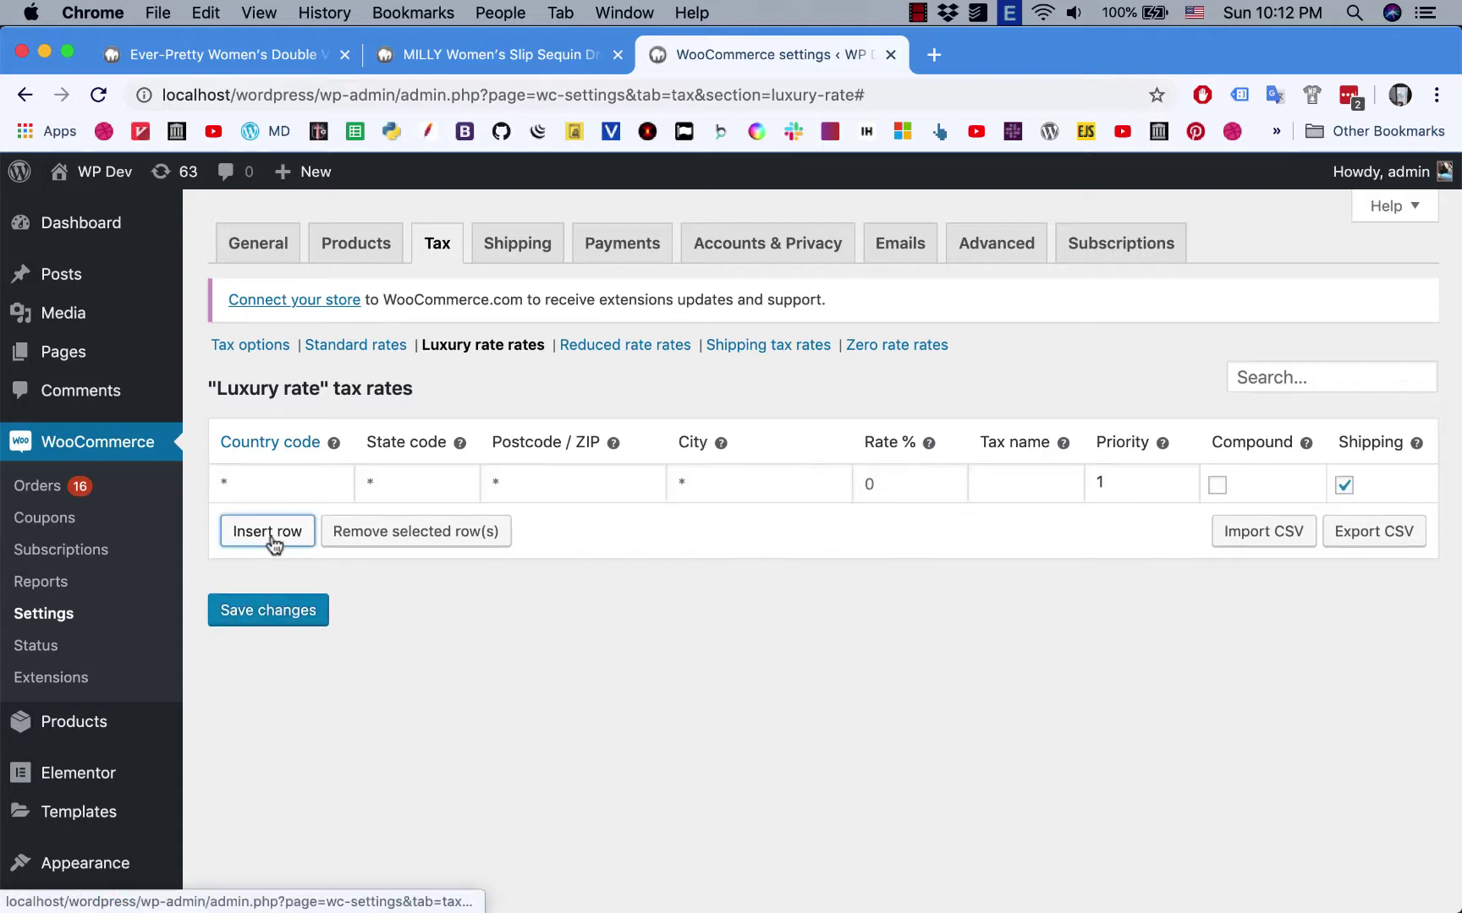
left_click(288, 496)
left_click(583, 623)
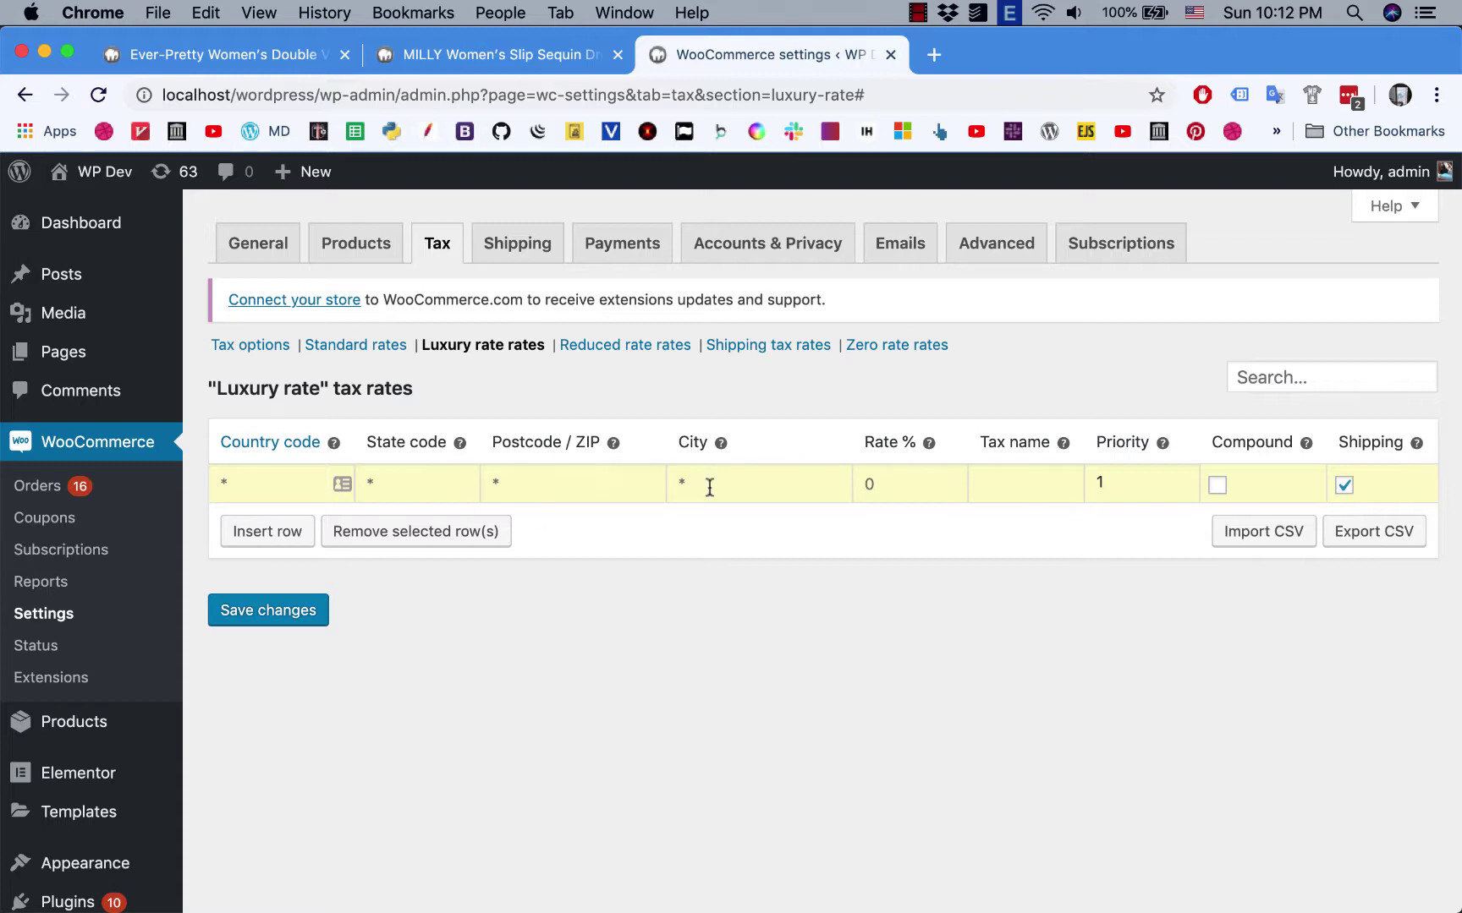
left_click(891, 491)
type("20")
left_click(1345, 487)
left_click(287, 620)
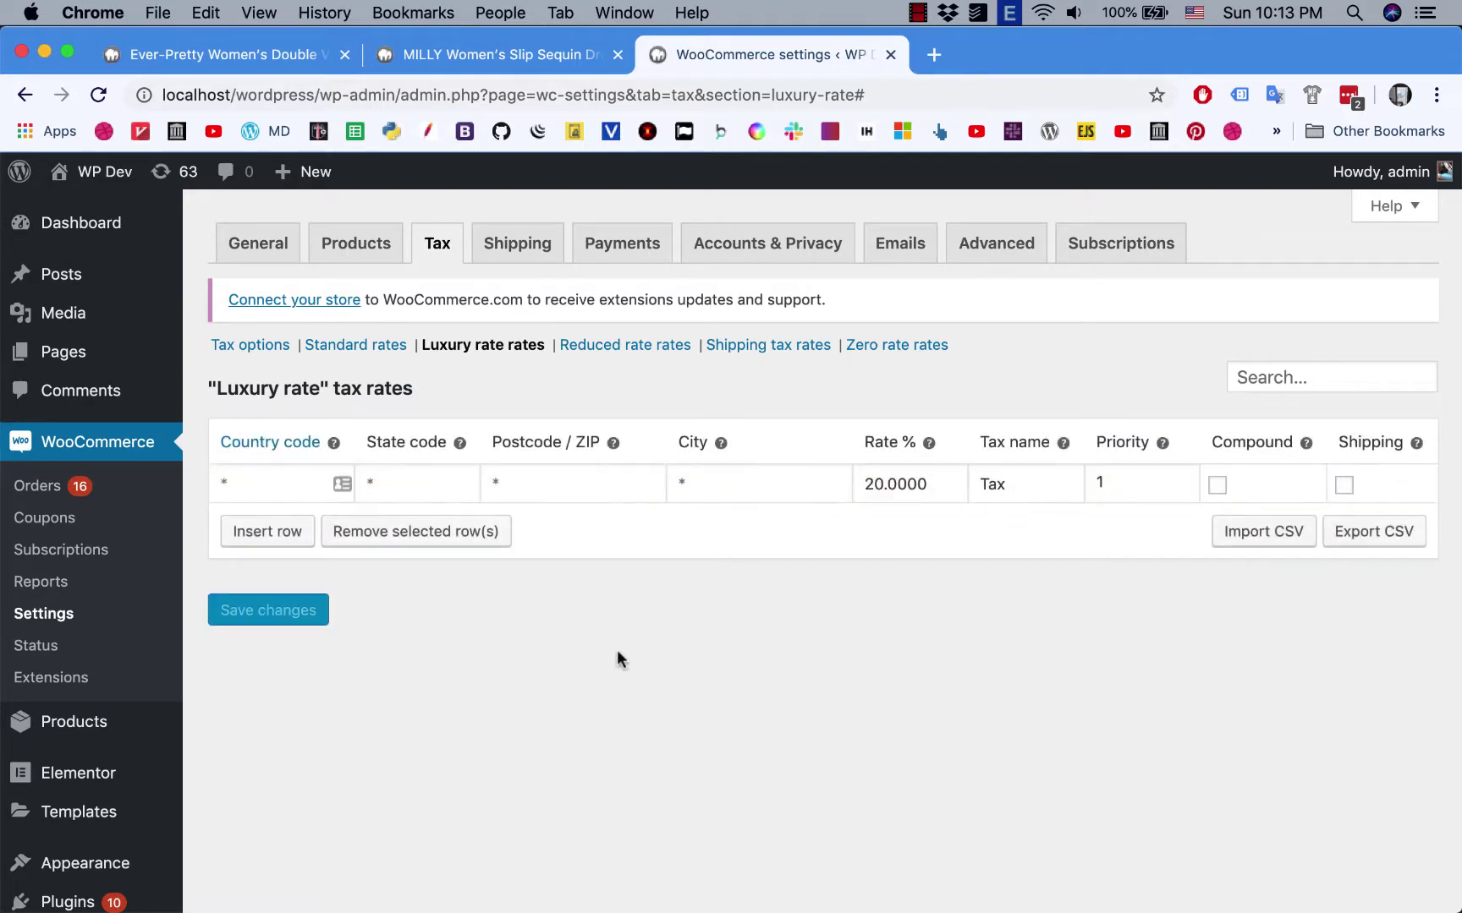
Return to the Ever-Pretty dress page and open its product editor.
left_click(199, 59)
scroll(516, 436, "up", 3)
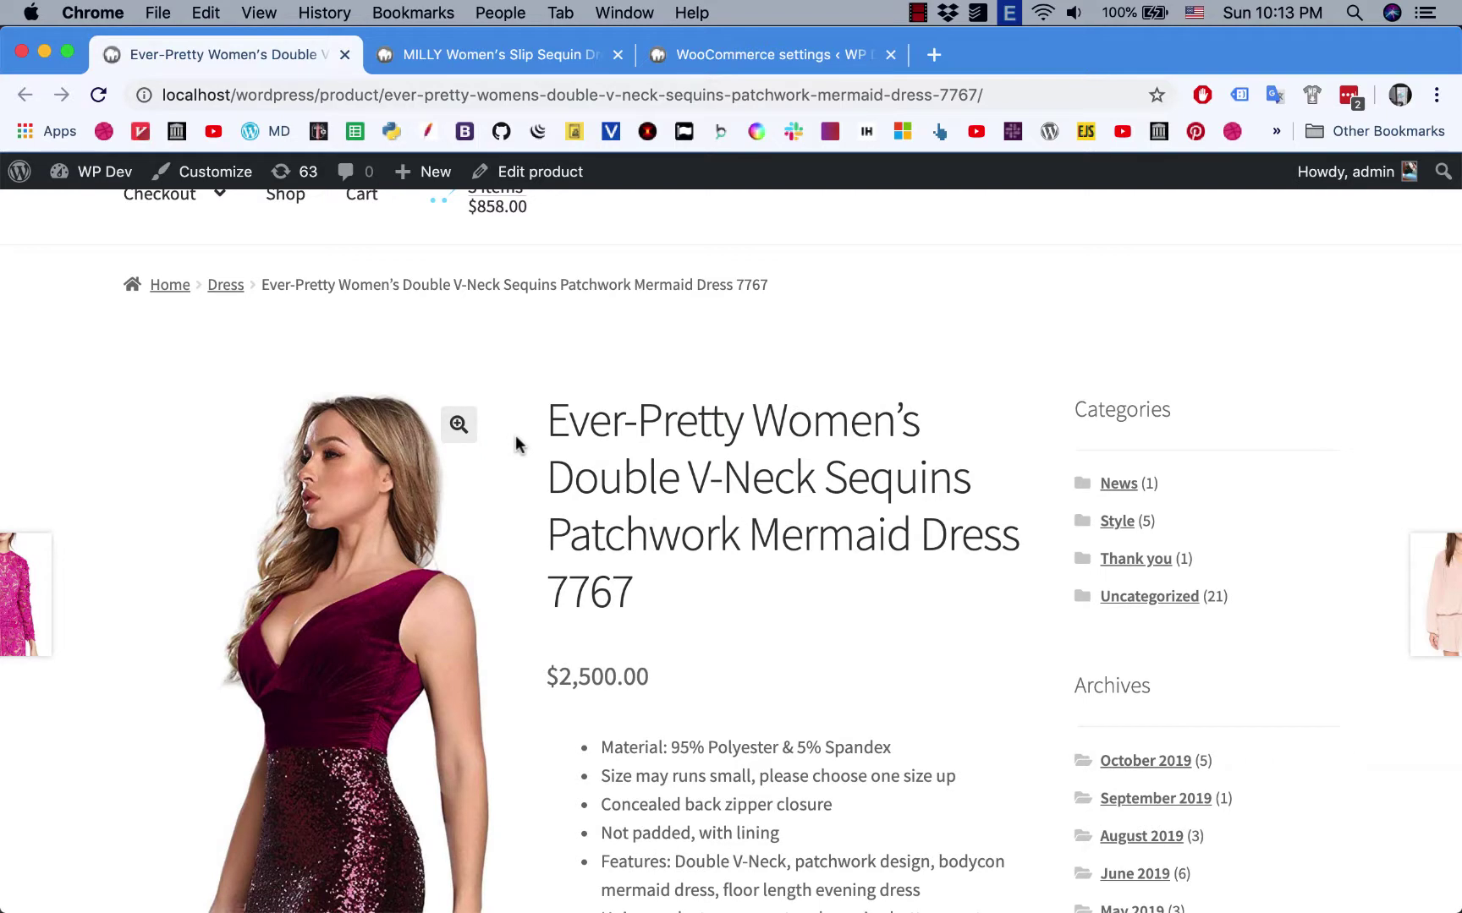
left_click(550, 180)
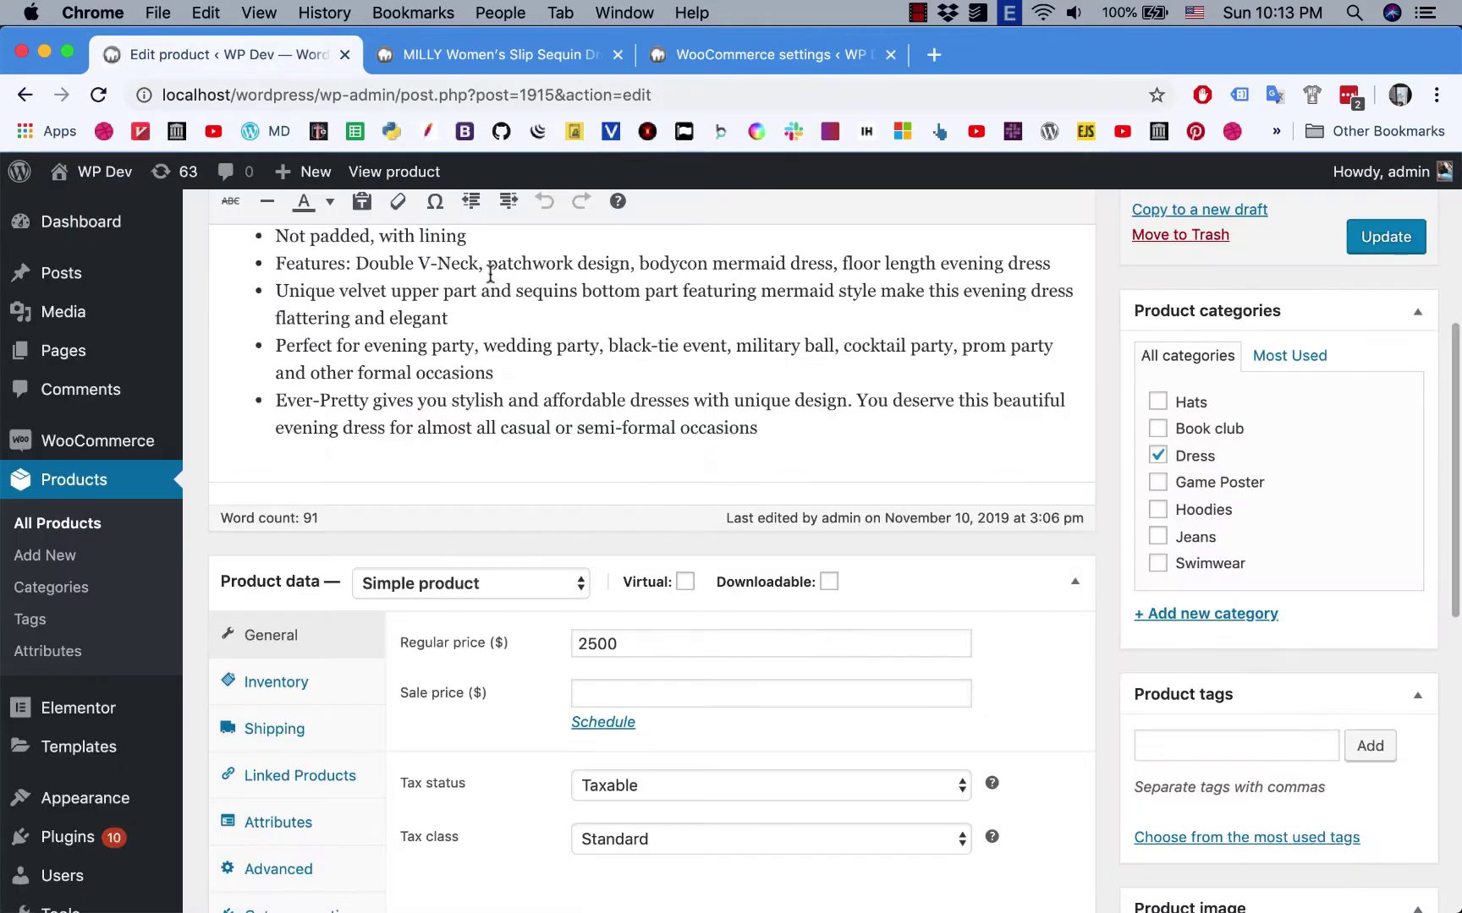
Set the Ever-Pretty dress's tax class to Luxury rate and update the product.
scroll(434, 516, "down", 3)
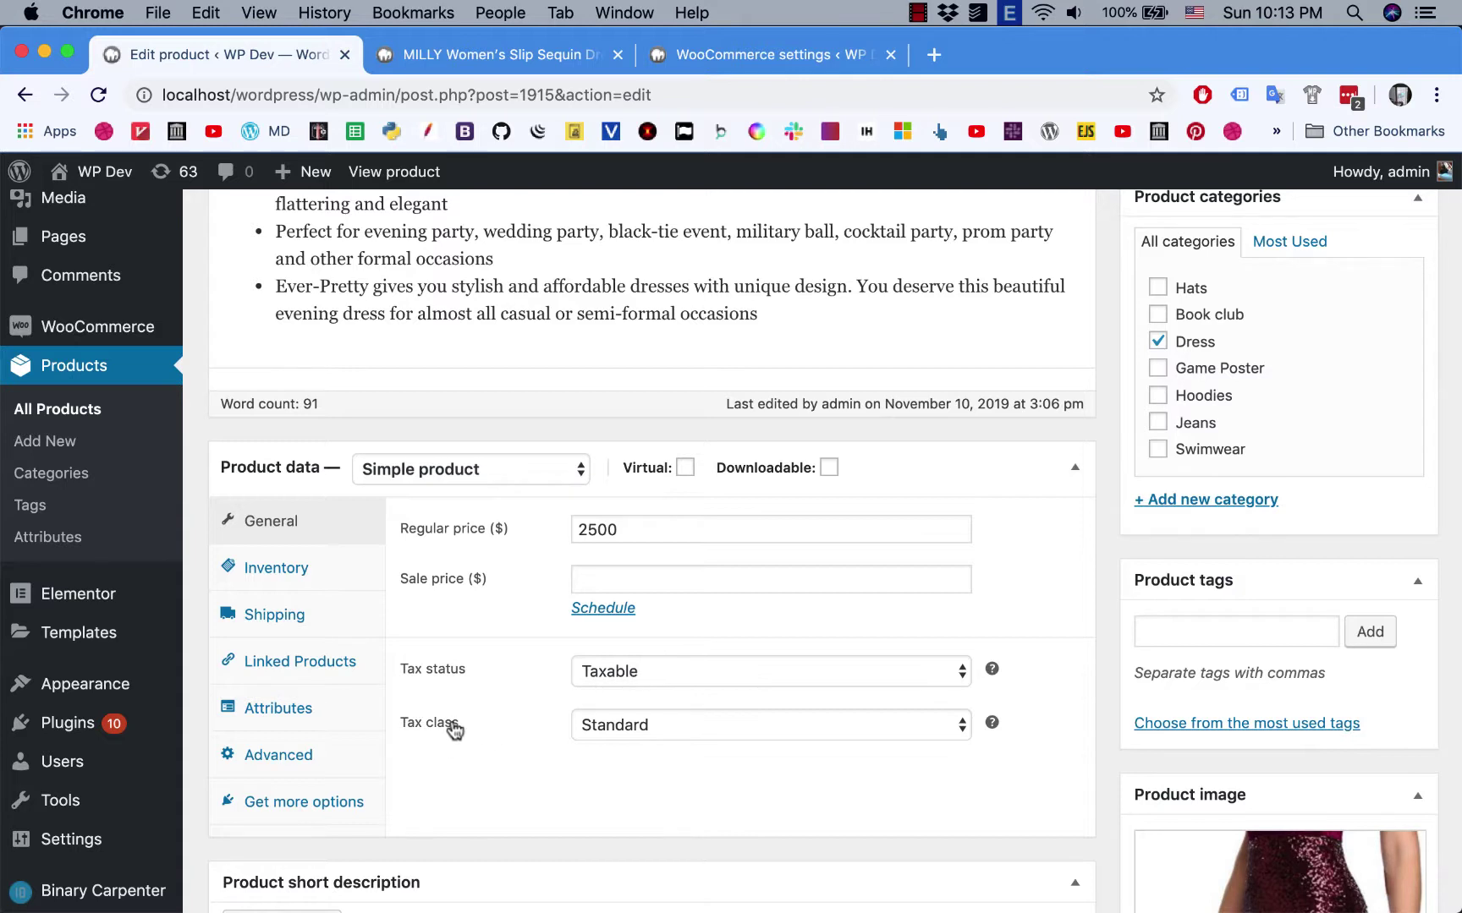
left_click(635, 727)
left_click(656, 747)
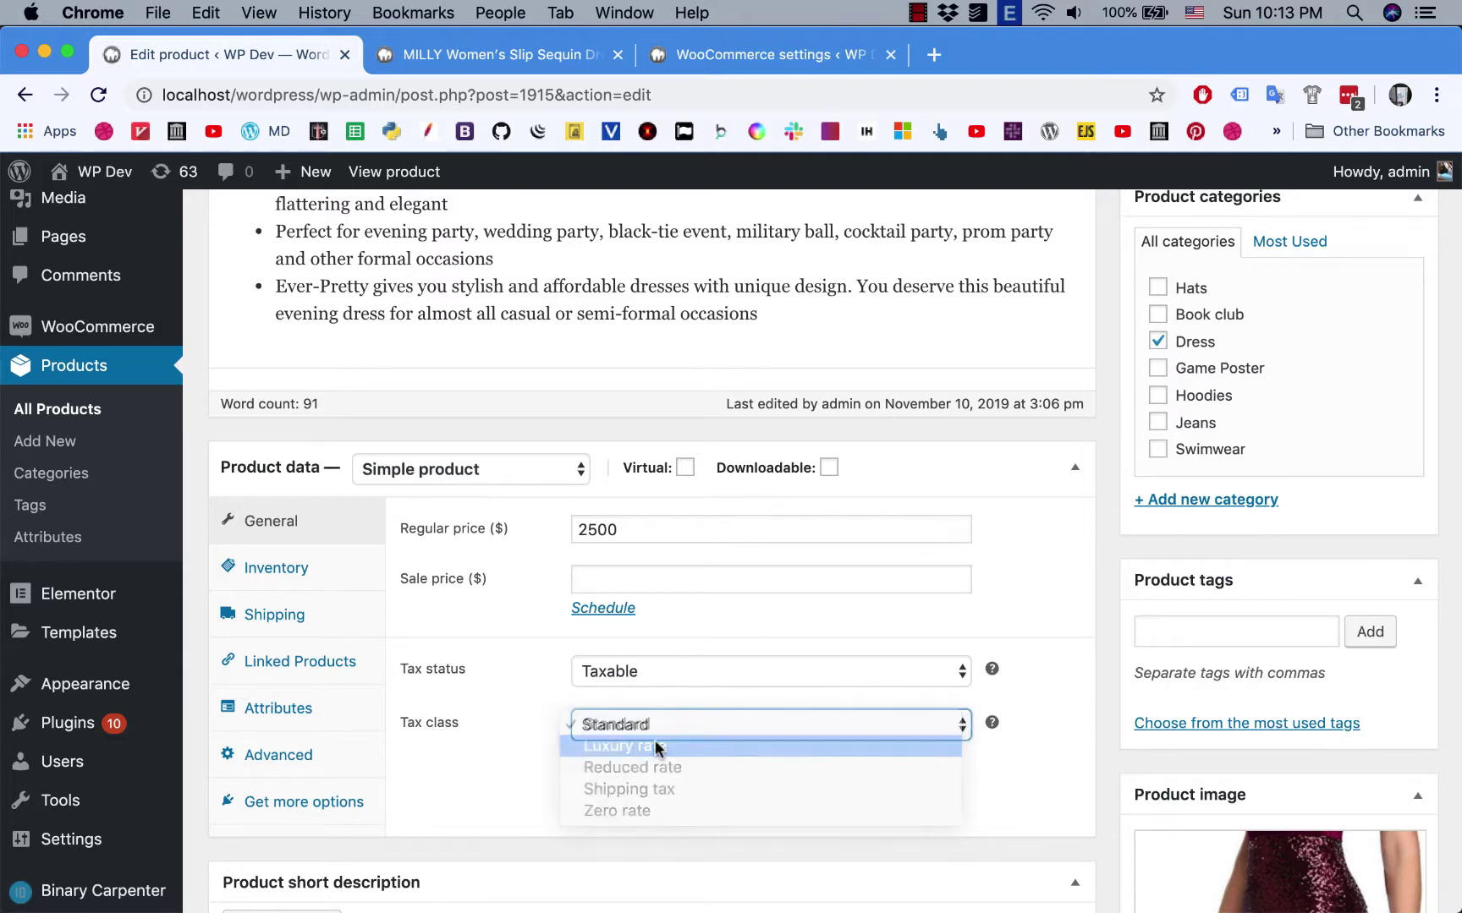
left_click(646, 771)
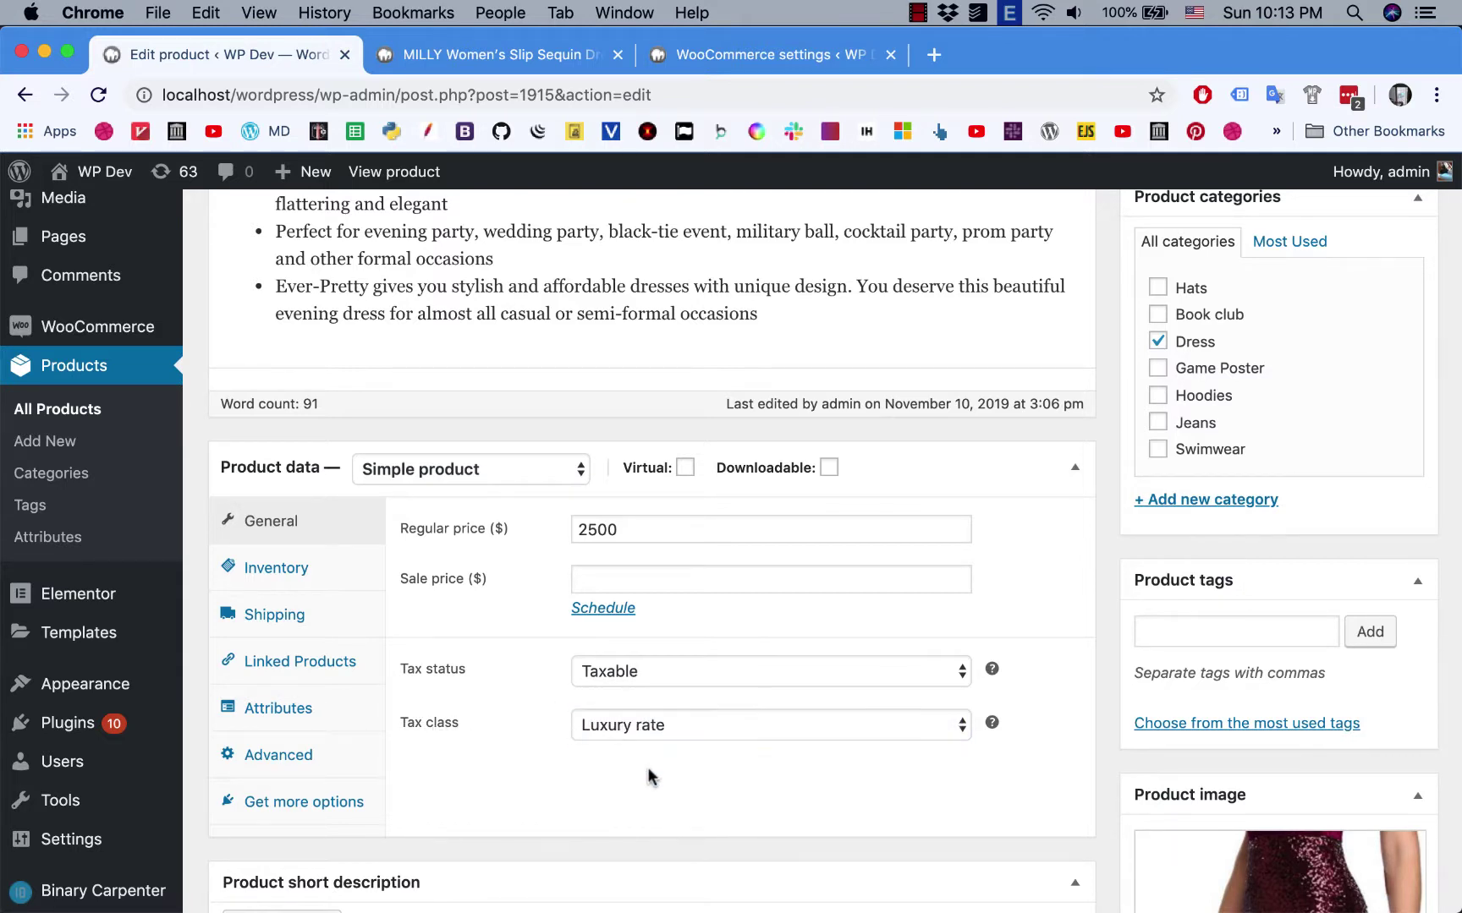
scroll(981, 741, "up", 4)
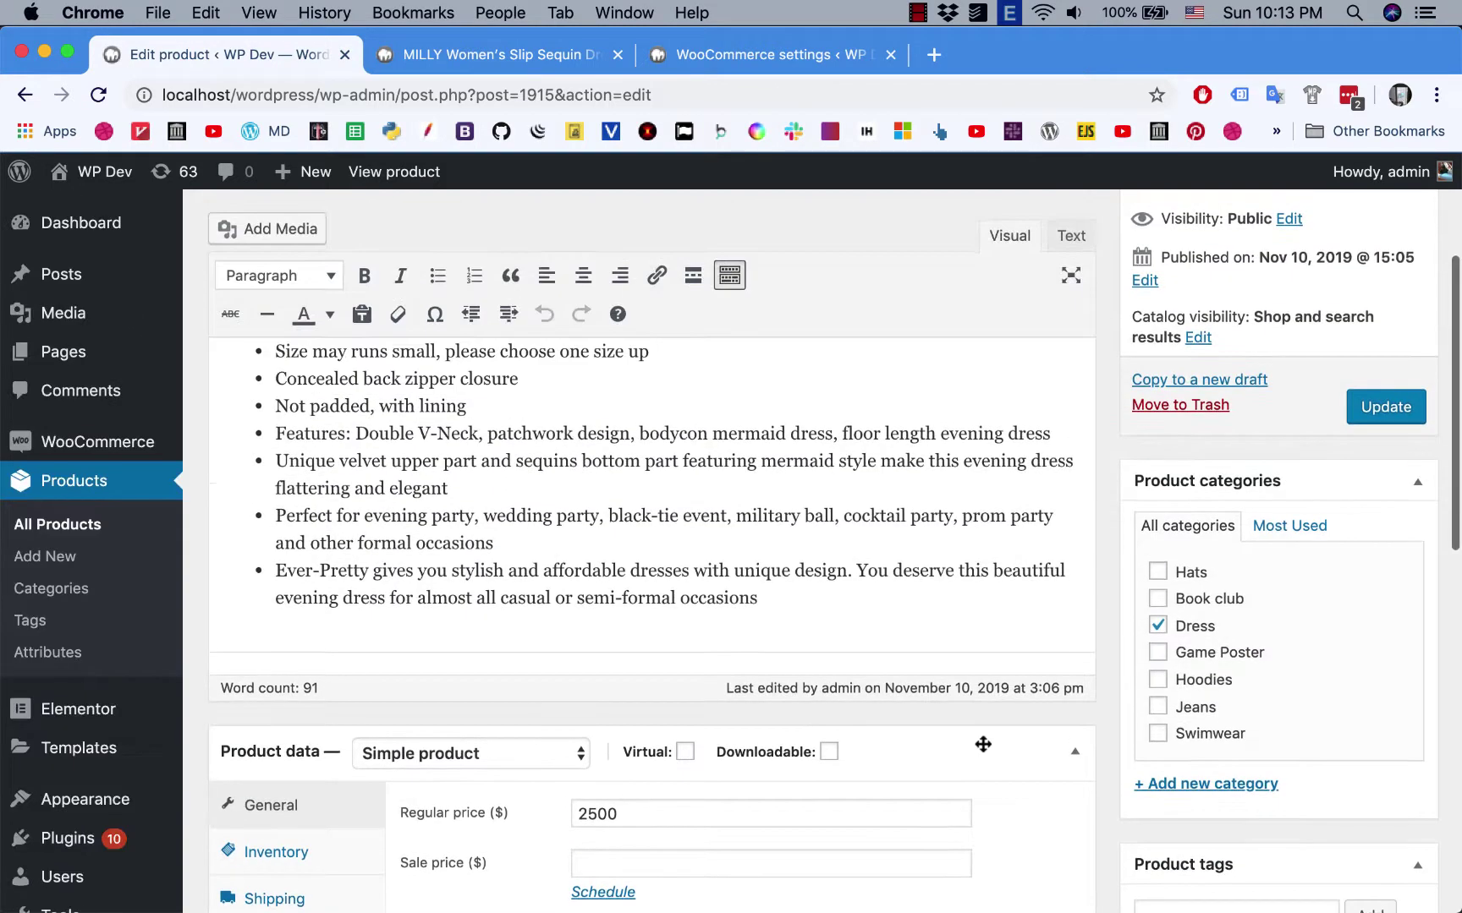
left_click(1354, 404)
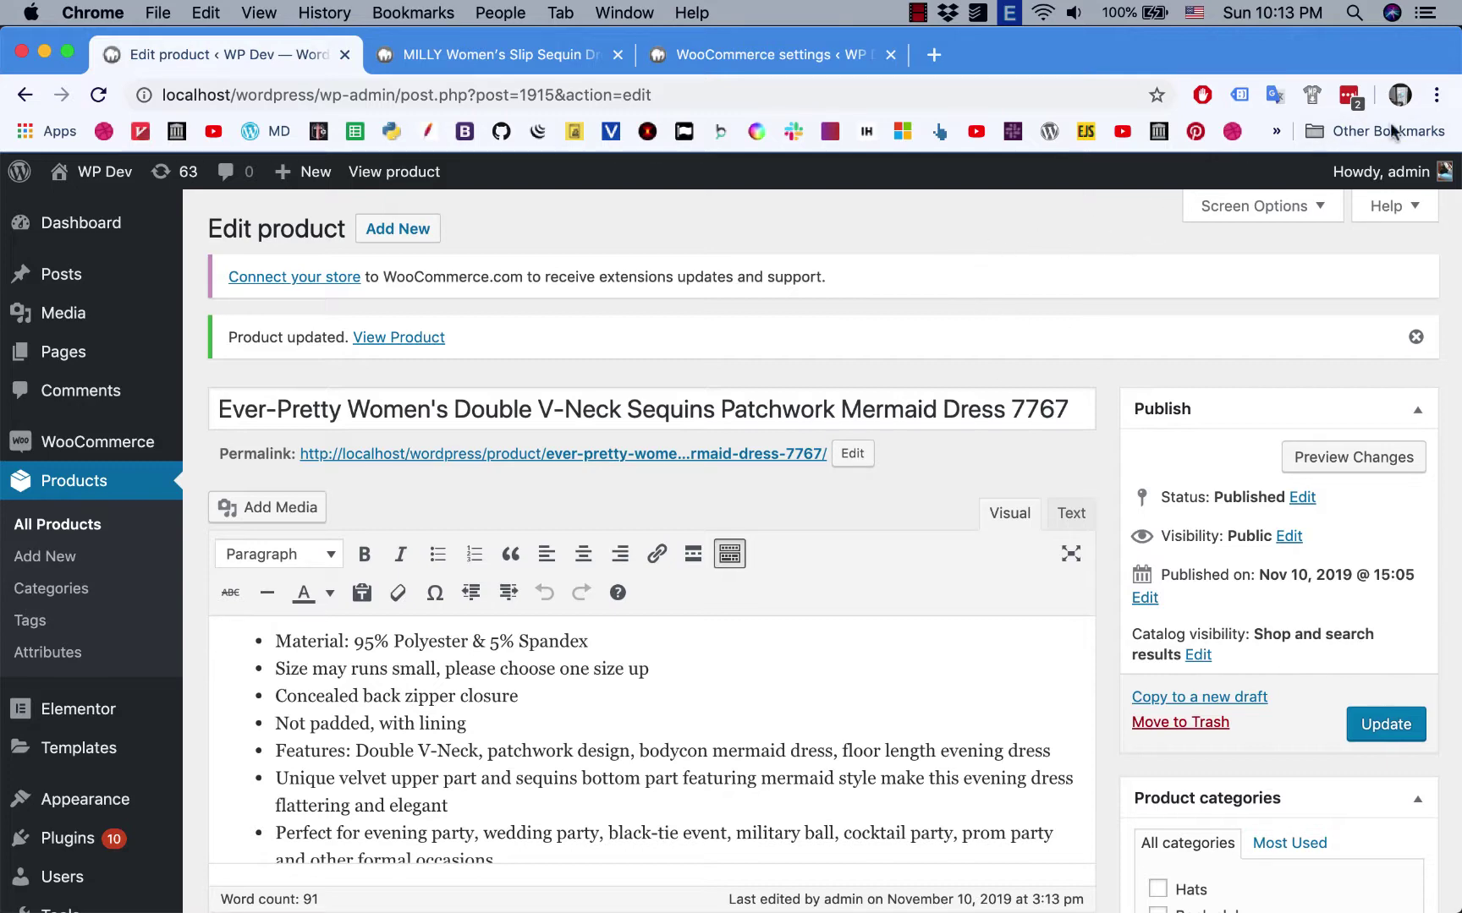
left_click(1435, 95)
Open an incognito window and load localhost/wordpress/shop.
left_click(1046, 199)
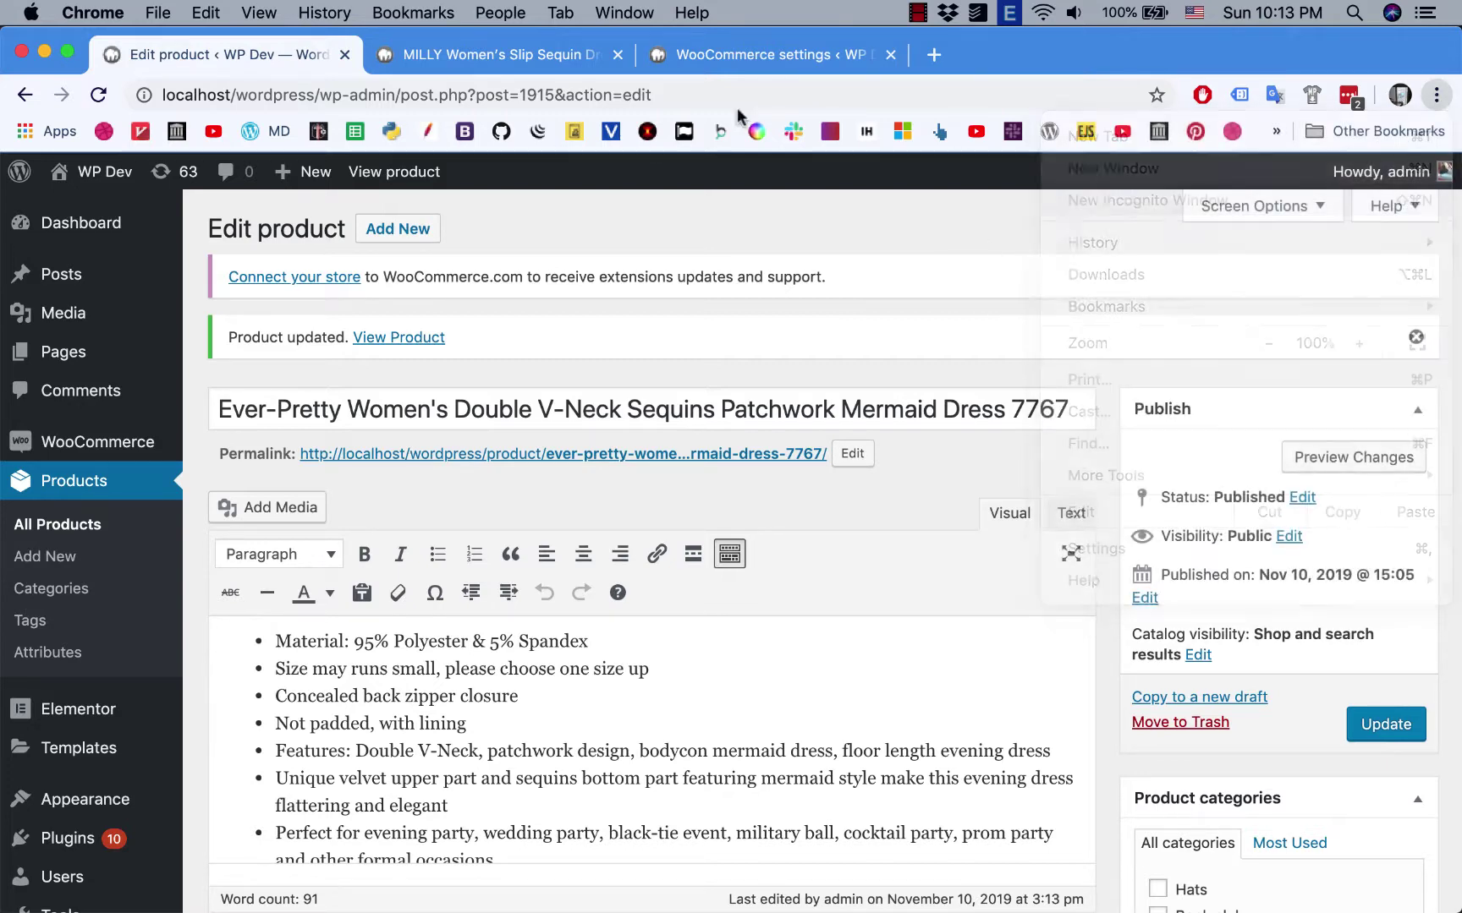
type("localhost/wordpress/wp-admin")
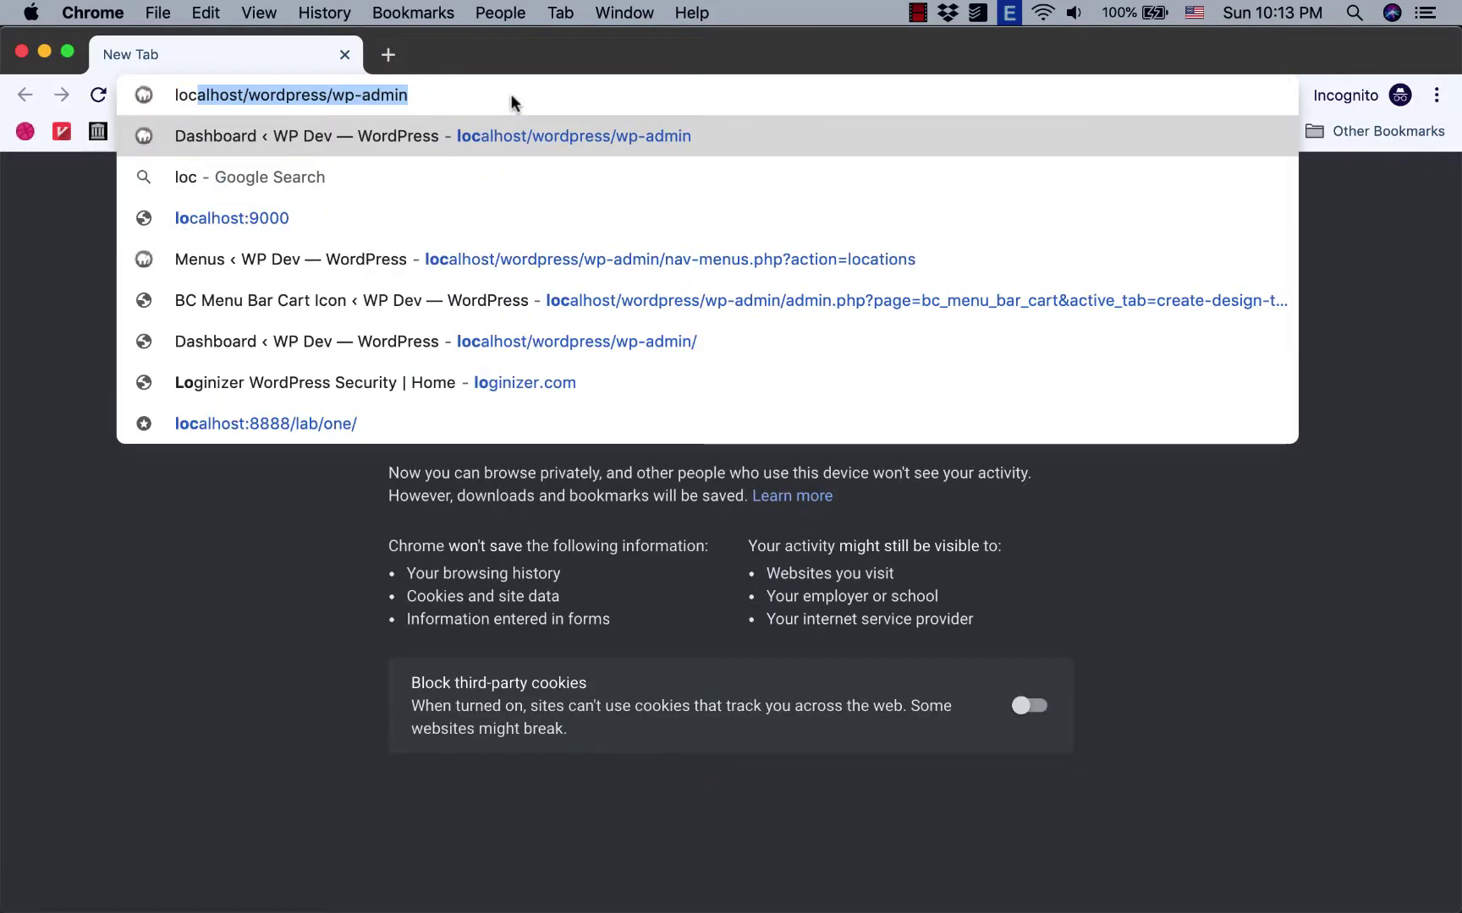
key("Right")
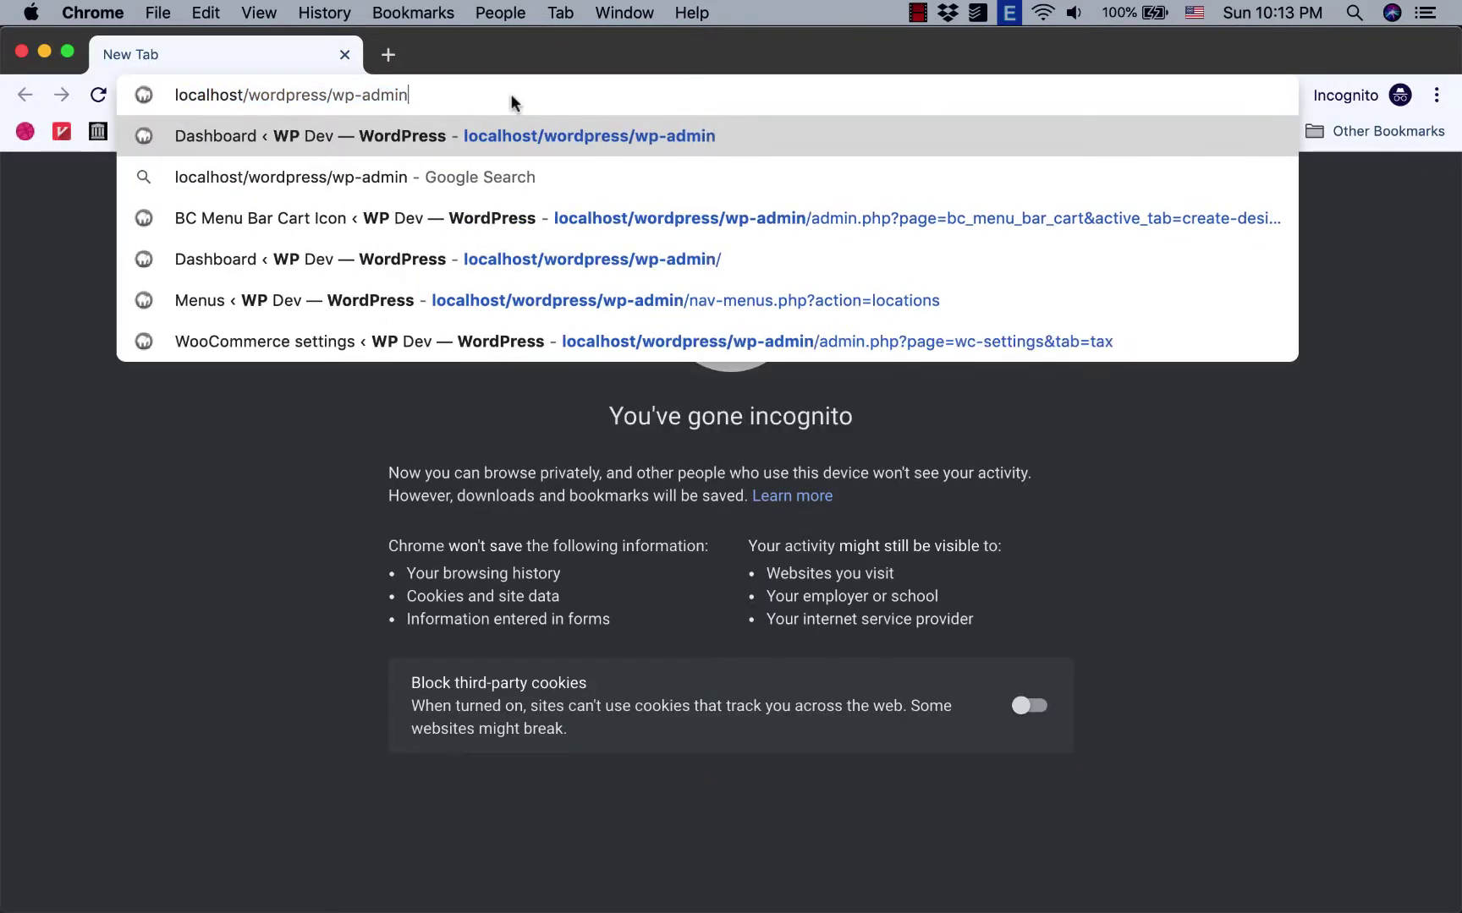
key("BackSpace")
key("BackSpace")
key("BackSpace")
key("BackSpace")
key("BackSpace")
key("BackSpace")
key("BackSpace")
key("BackSpace")
type("shop")
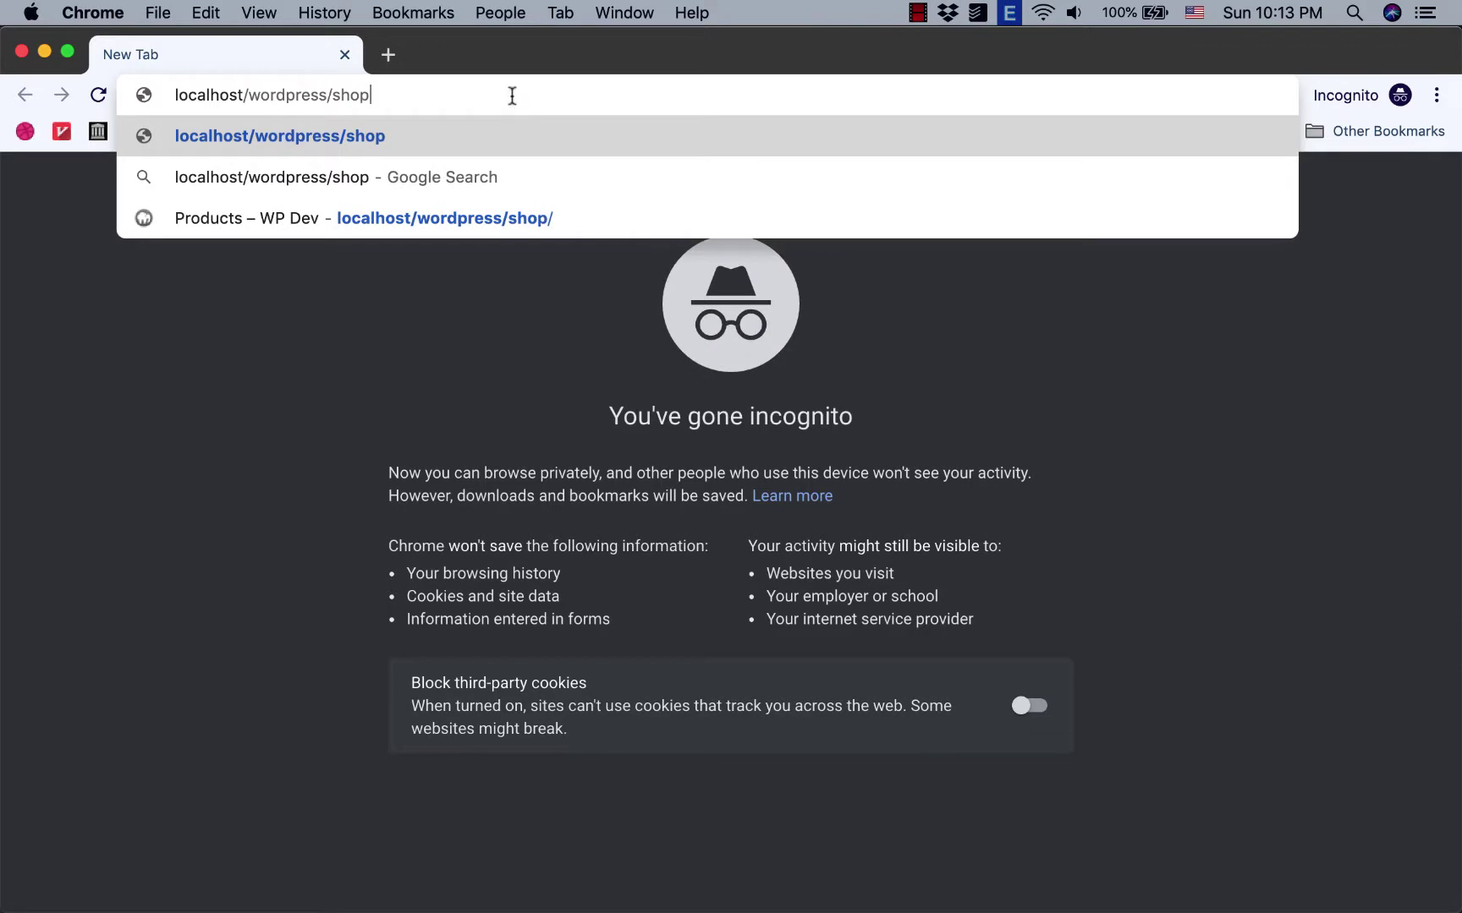
key("Return")
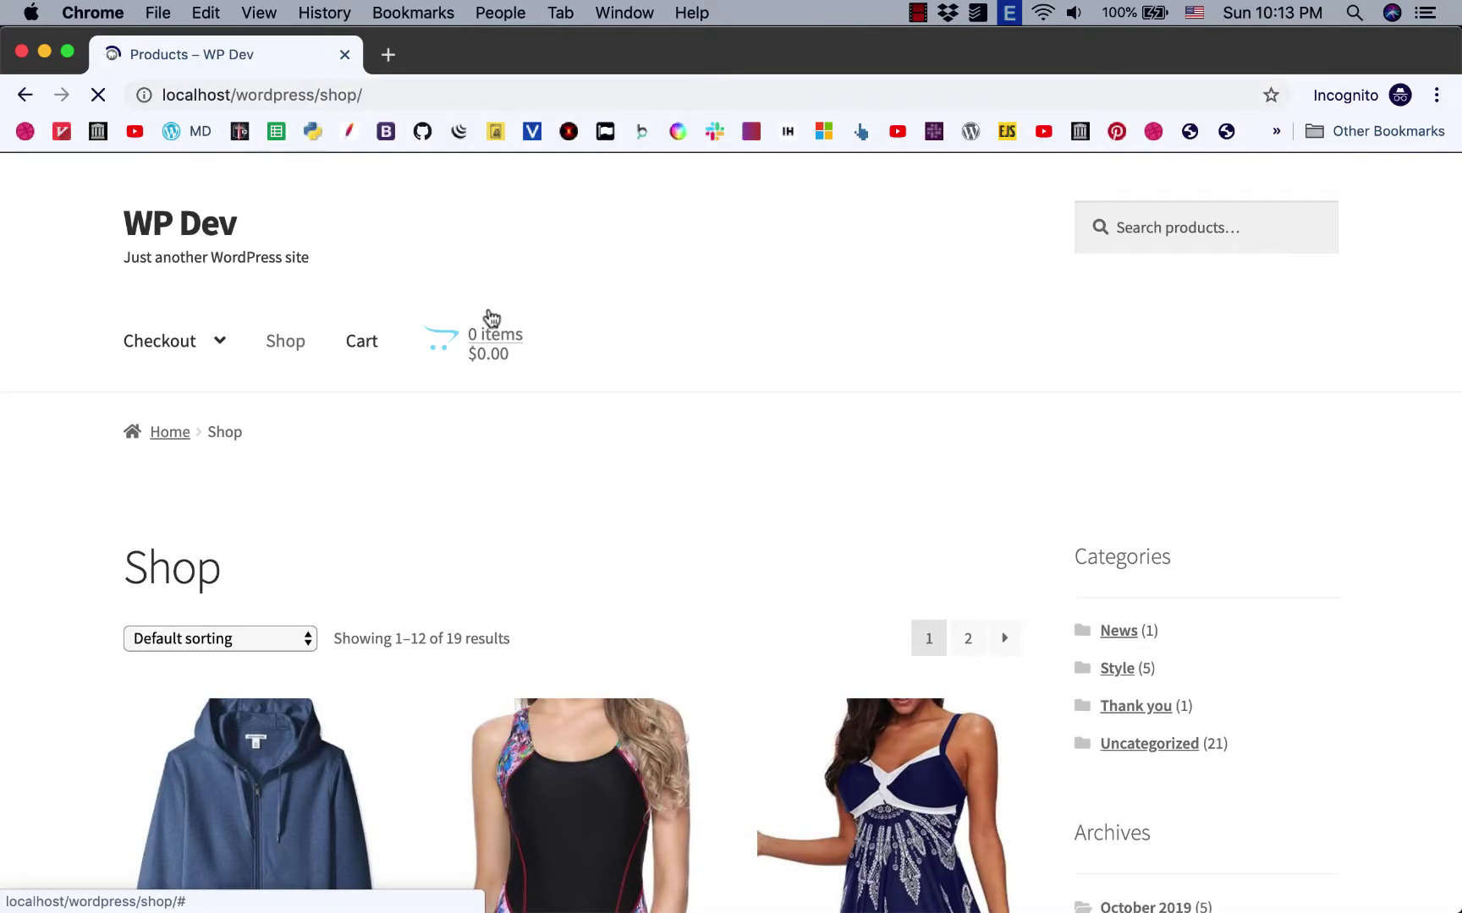
Open the Ever-Pretty and MILLY dresses from the shop in new tabs.
scroll(491, 318, "down", 10)
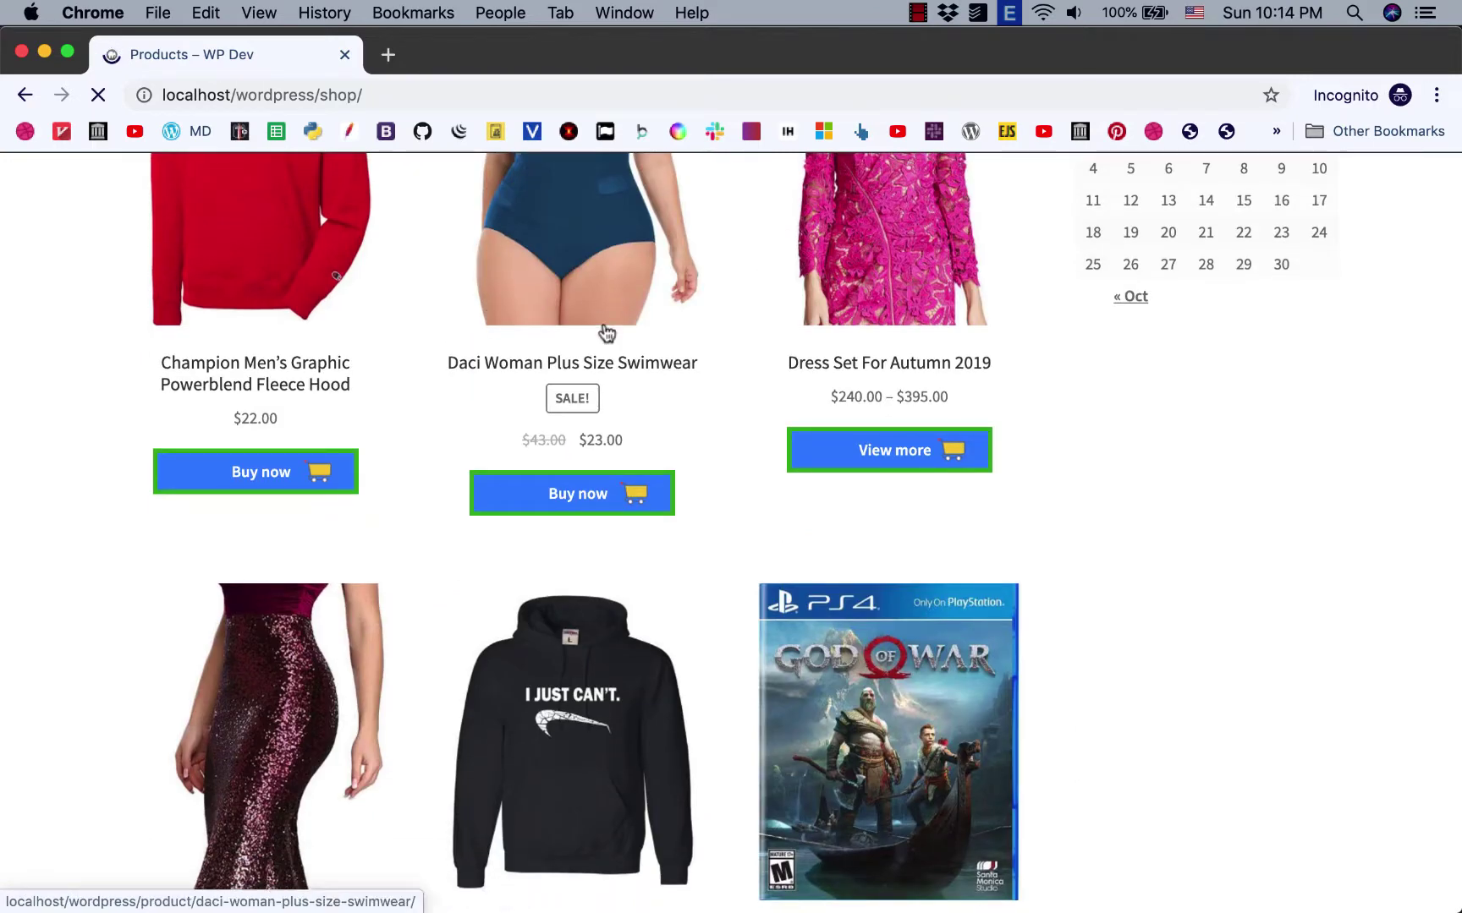
scroll(433, 512, "down", 5)
left_click(240, 291, "super")
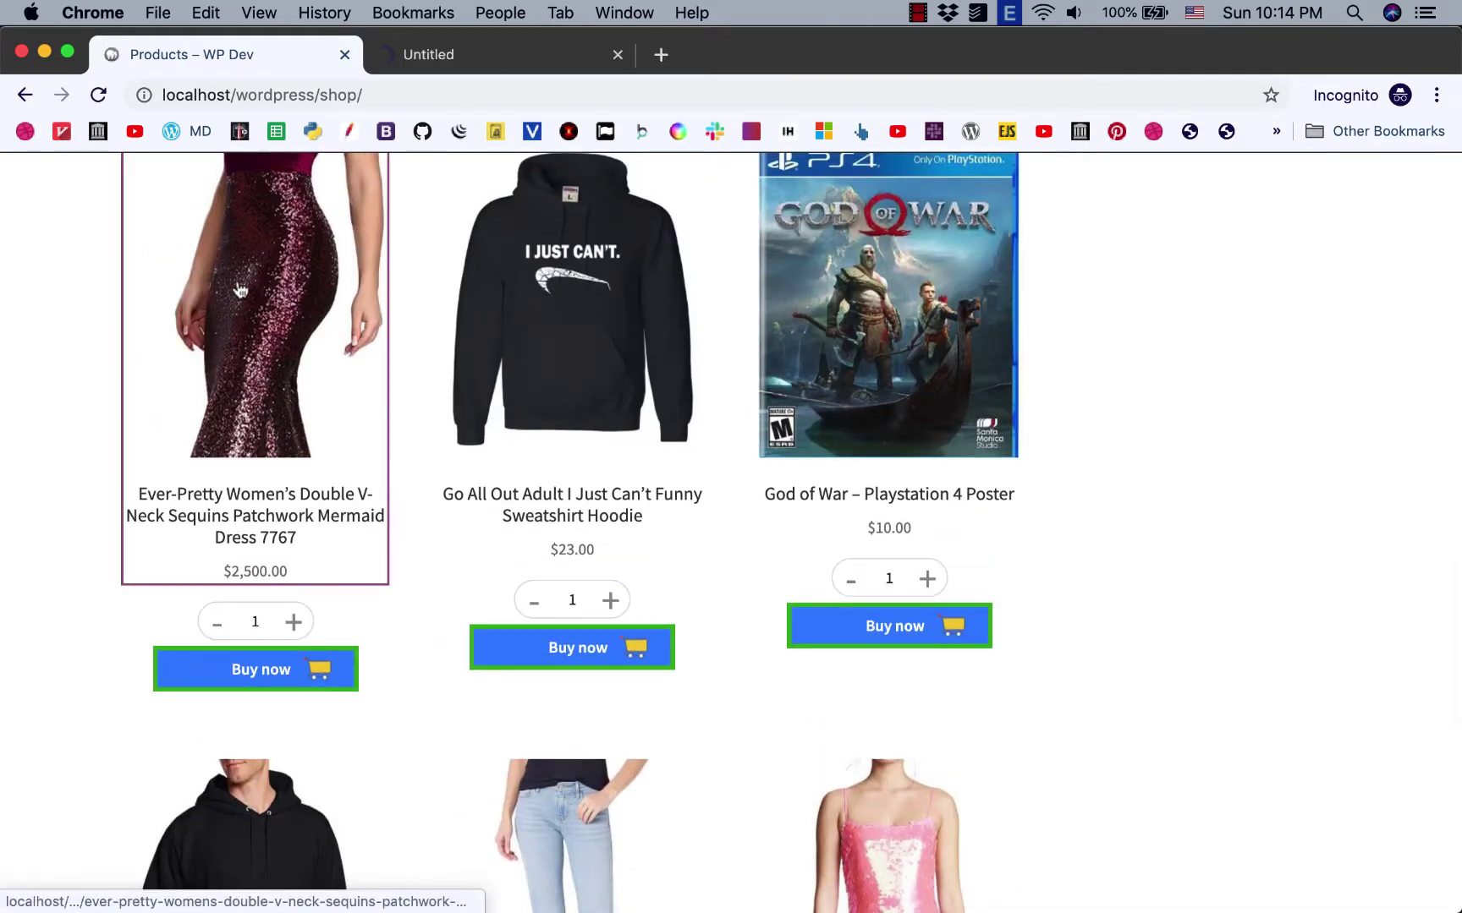
scroll(241, 290, "down", 10)
left_click(937, 248, "super")
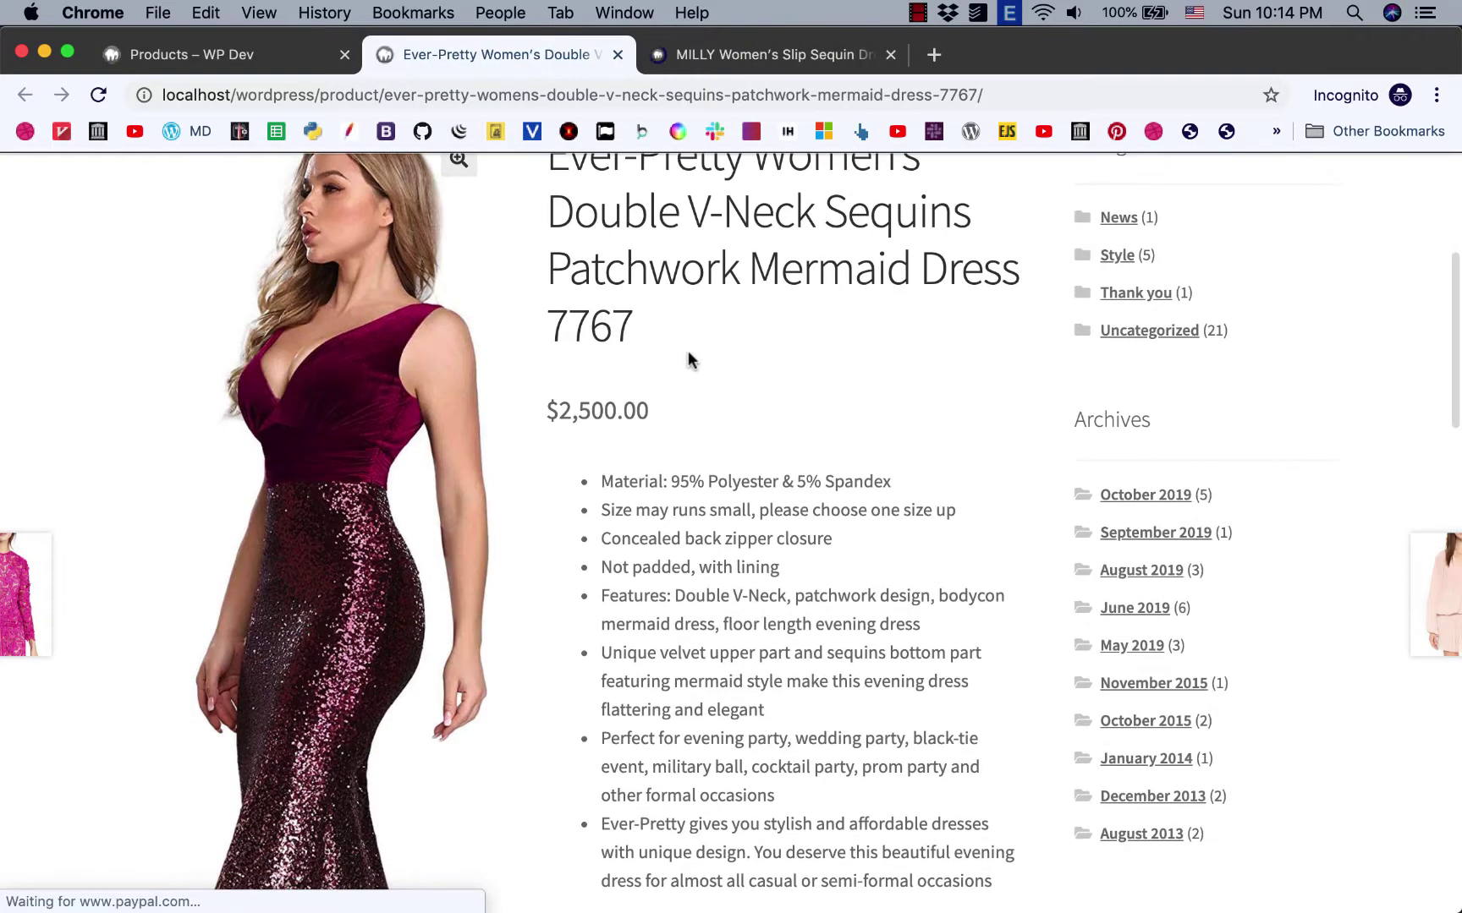
scroll(688, 359, "down", 8)
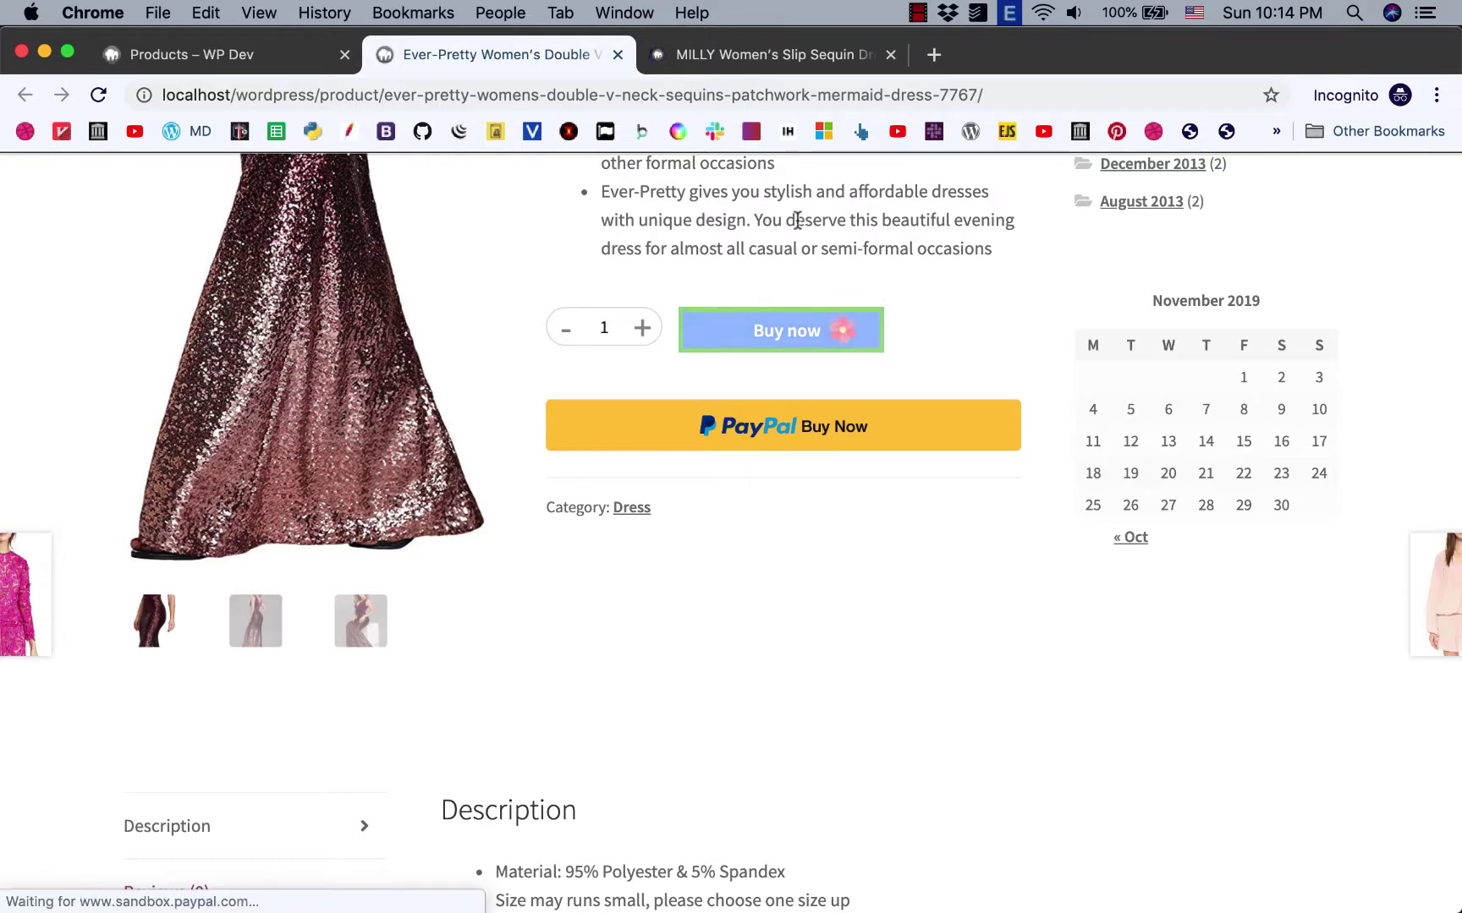
Add the $213 MILLY slip sequin dress to the cart.
scroll(797, 220, "up", 2)
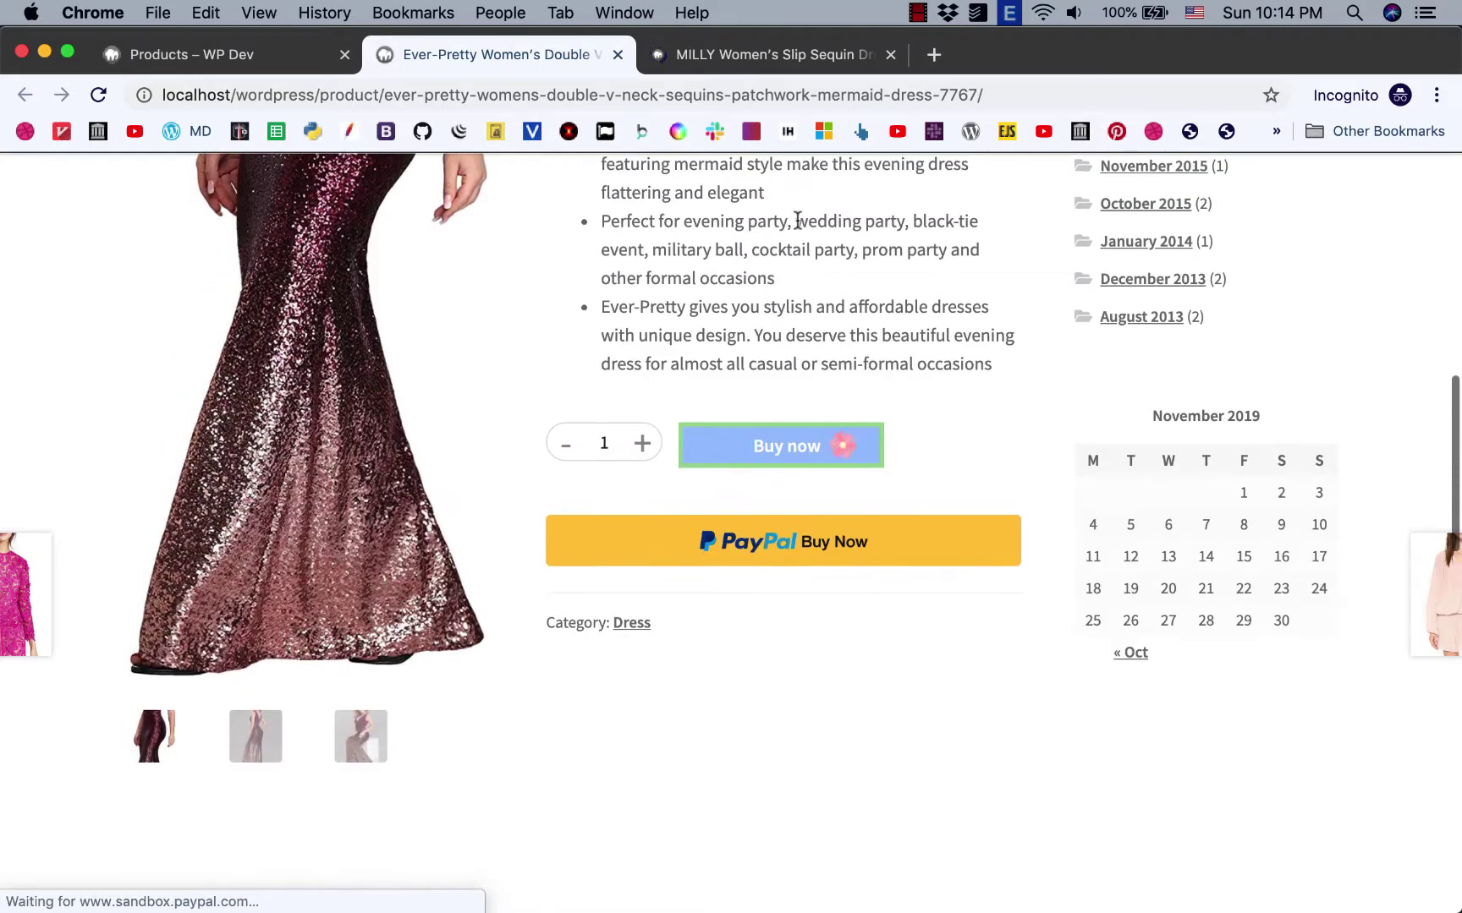
left_click(753, 58)
scroll(803, 301, "down", 8)
right_click(770, 355)
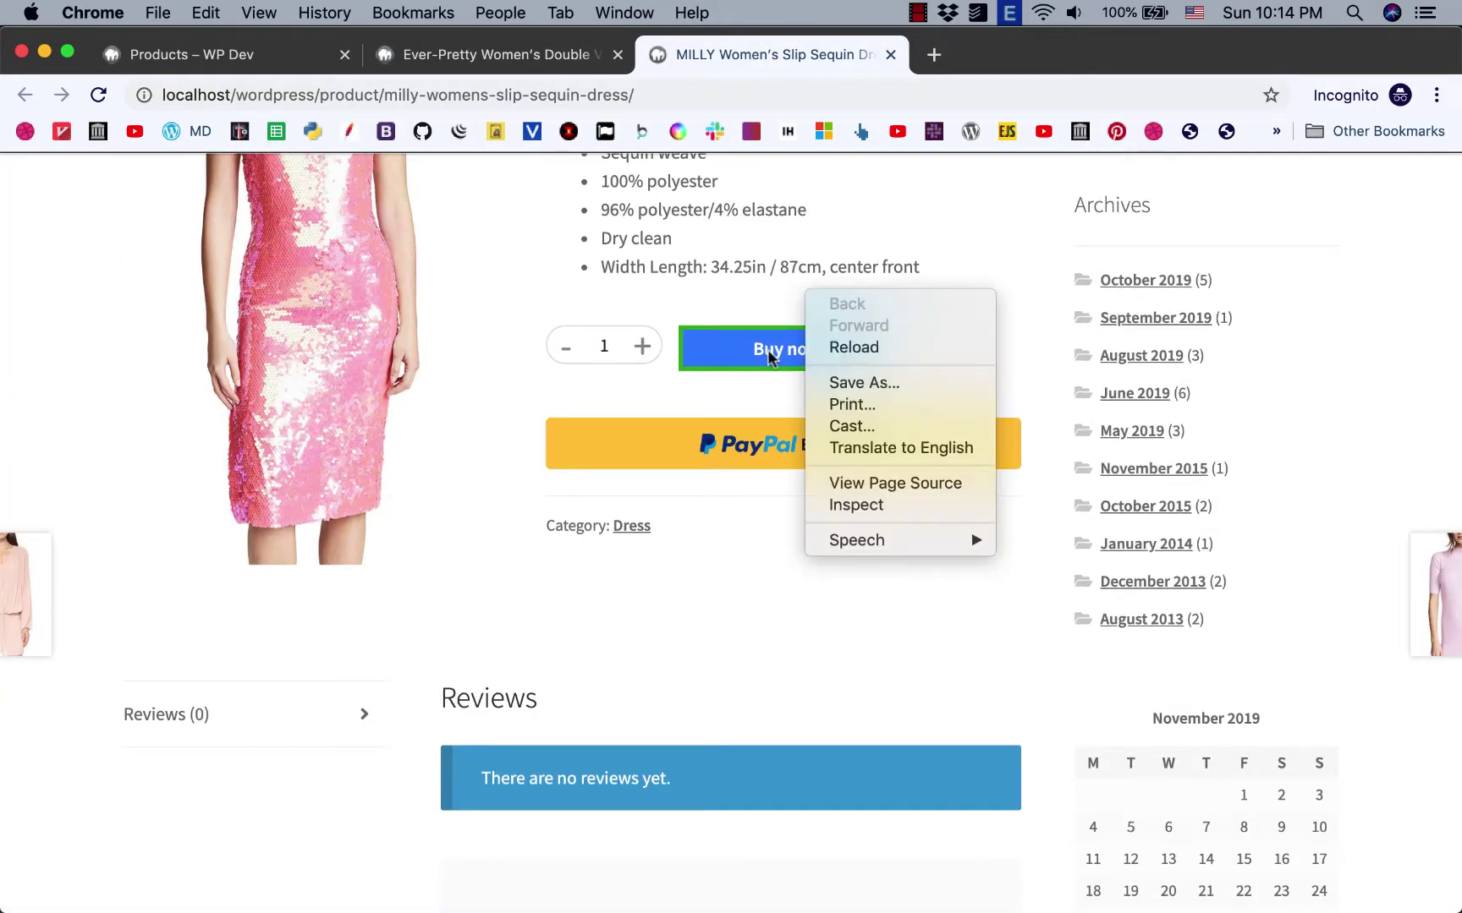
left_click(770, 355)
left_click(799, 358)
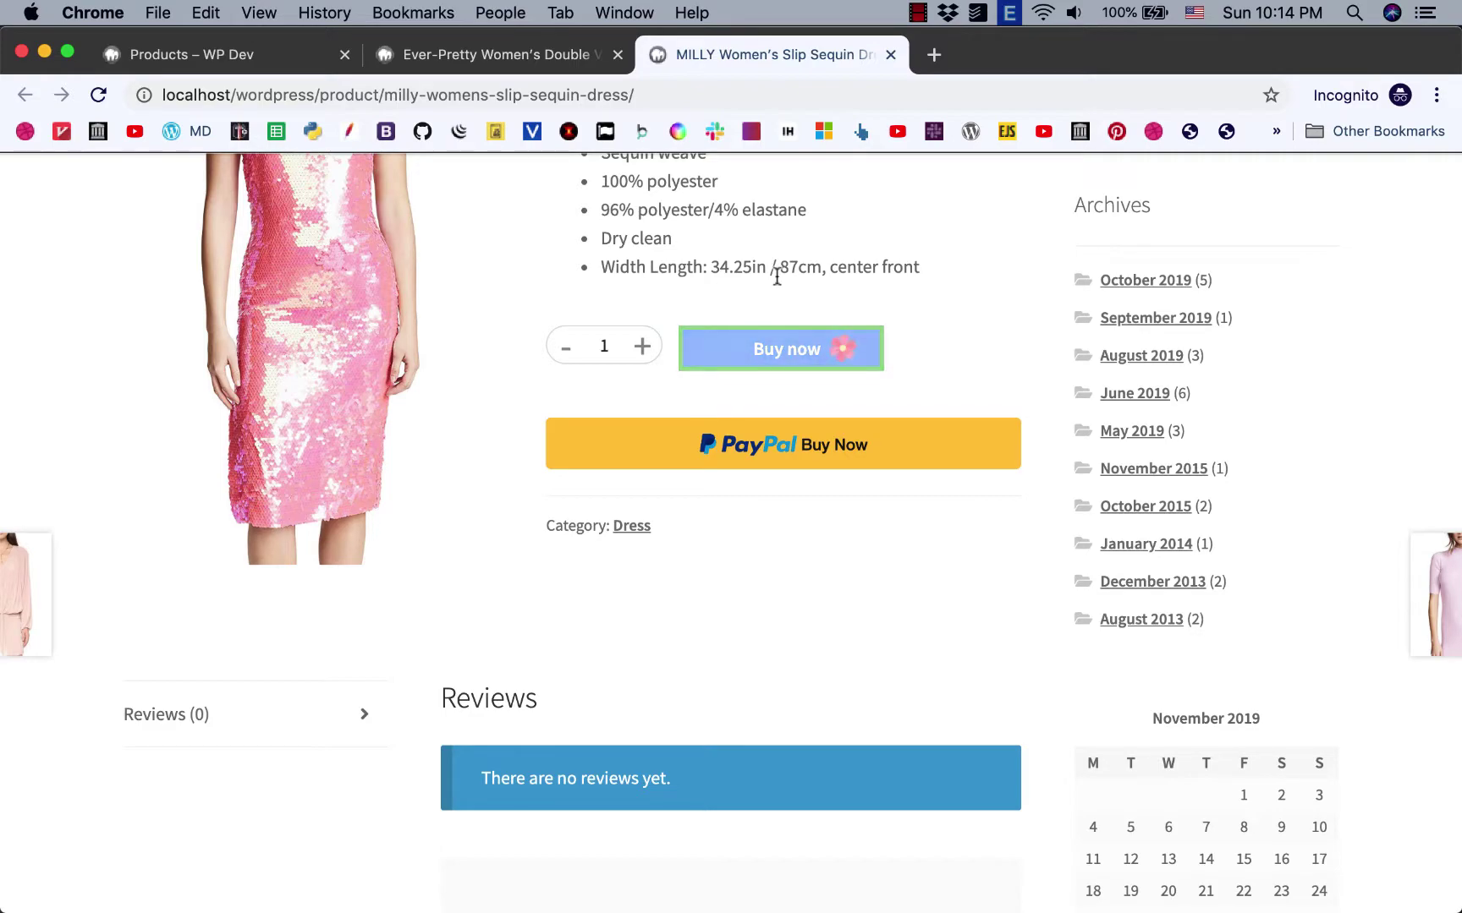
Show the mini-cart holding both dresses with a $2,713.00 subtotal.
scroll(777, 277, "up", 2)
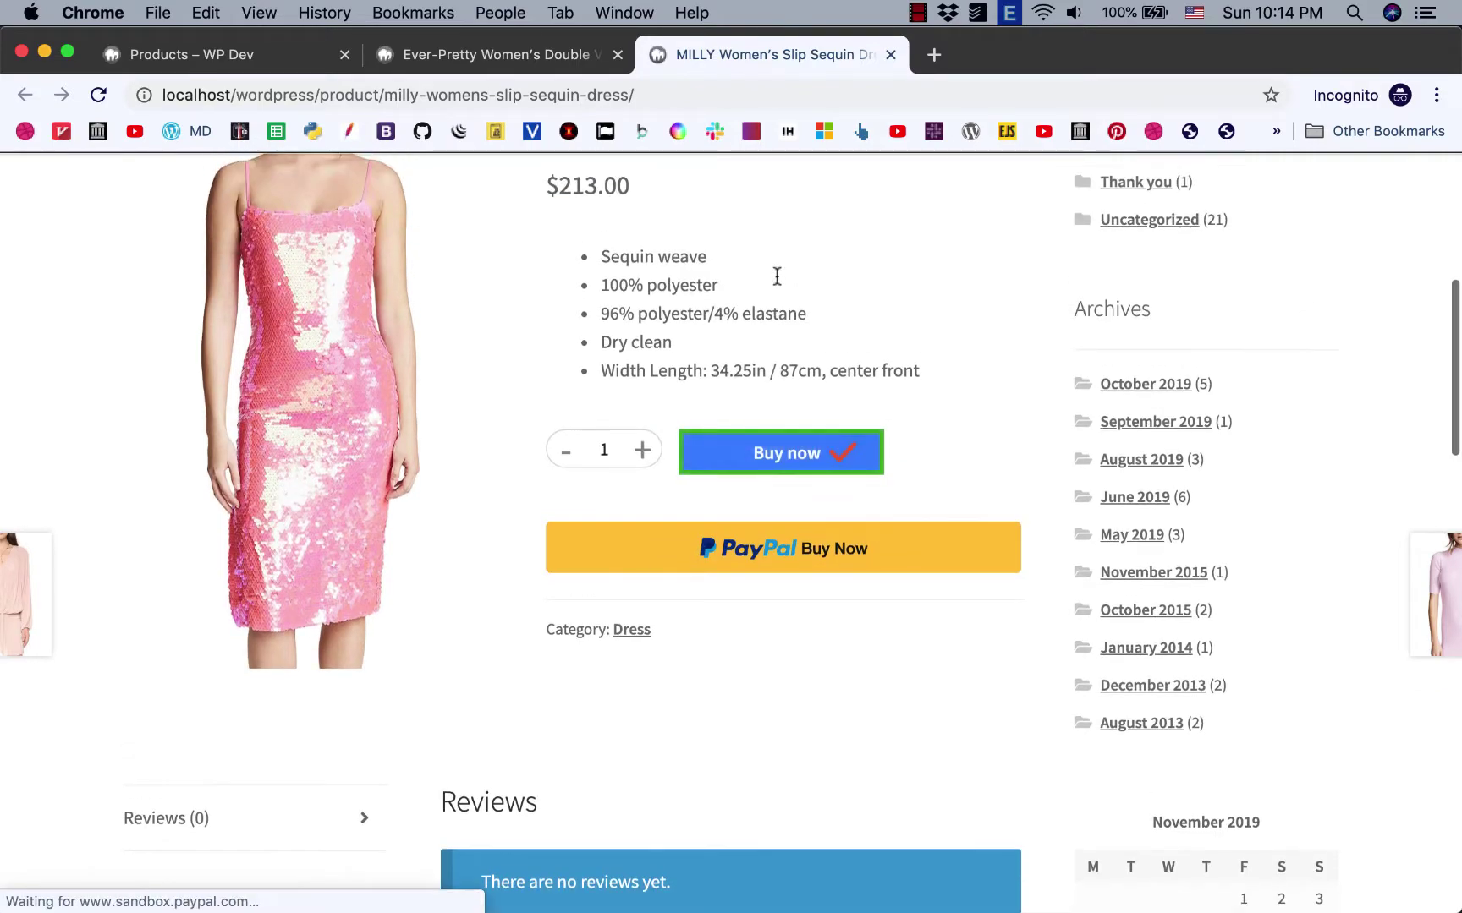
left_click(558, 74)
scroll(750, 300, "up", 10)
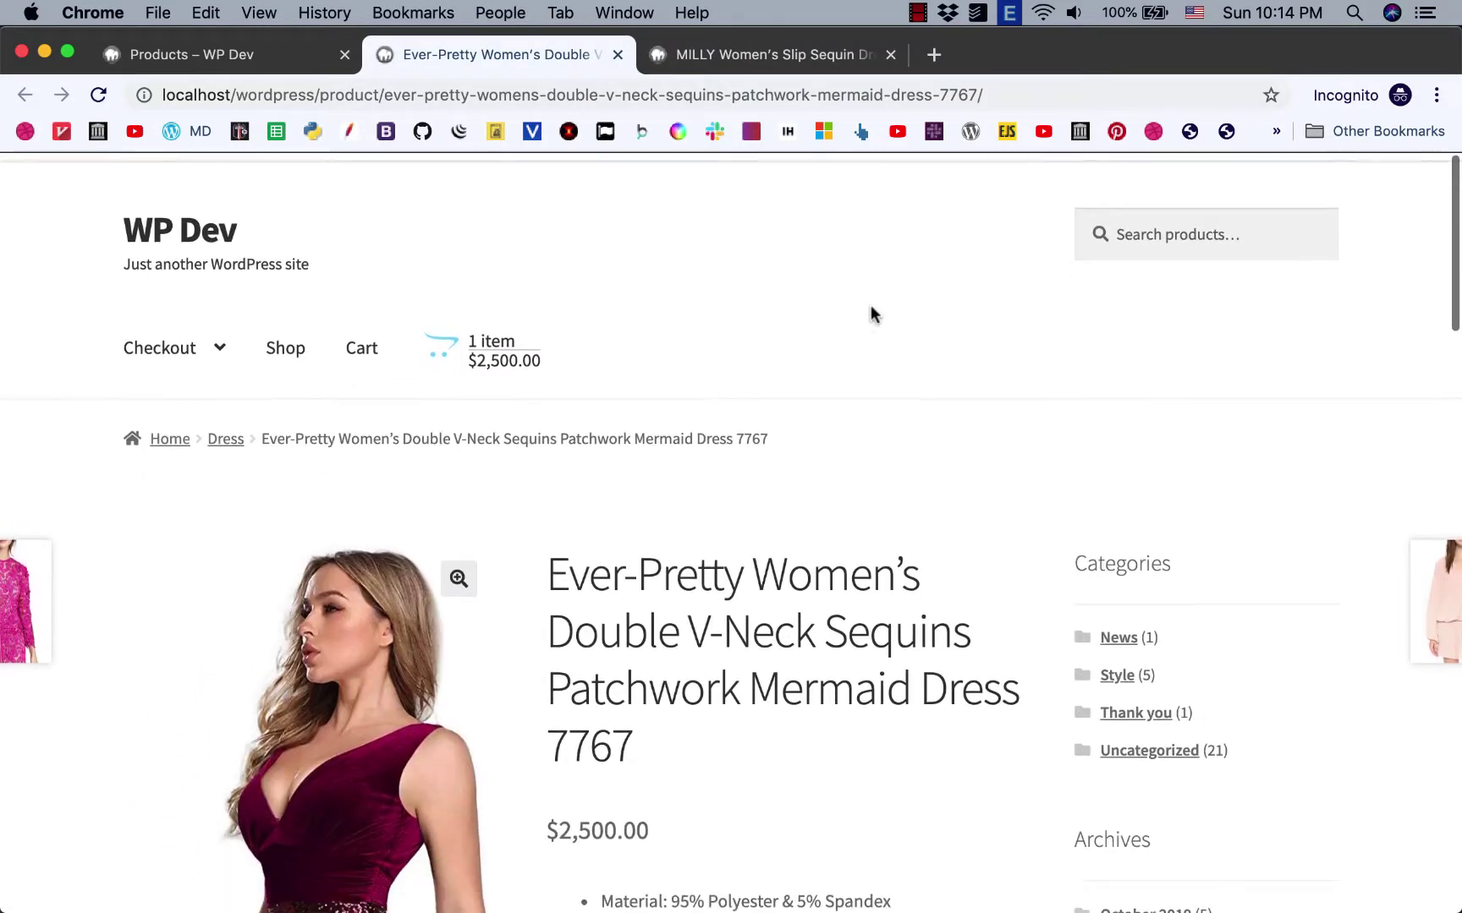
left_click(765, 54)
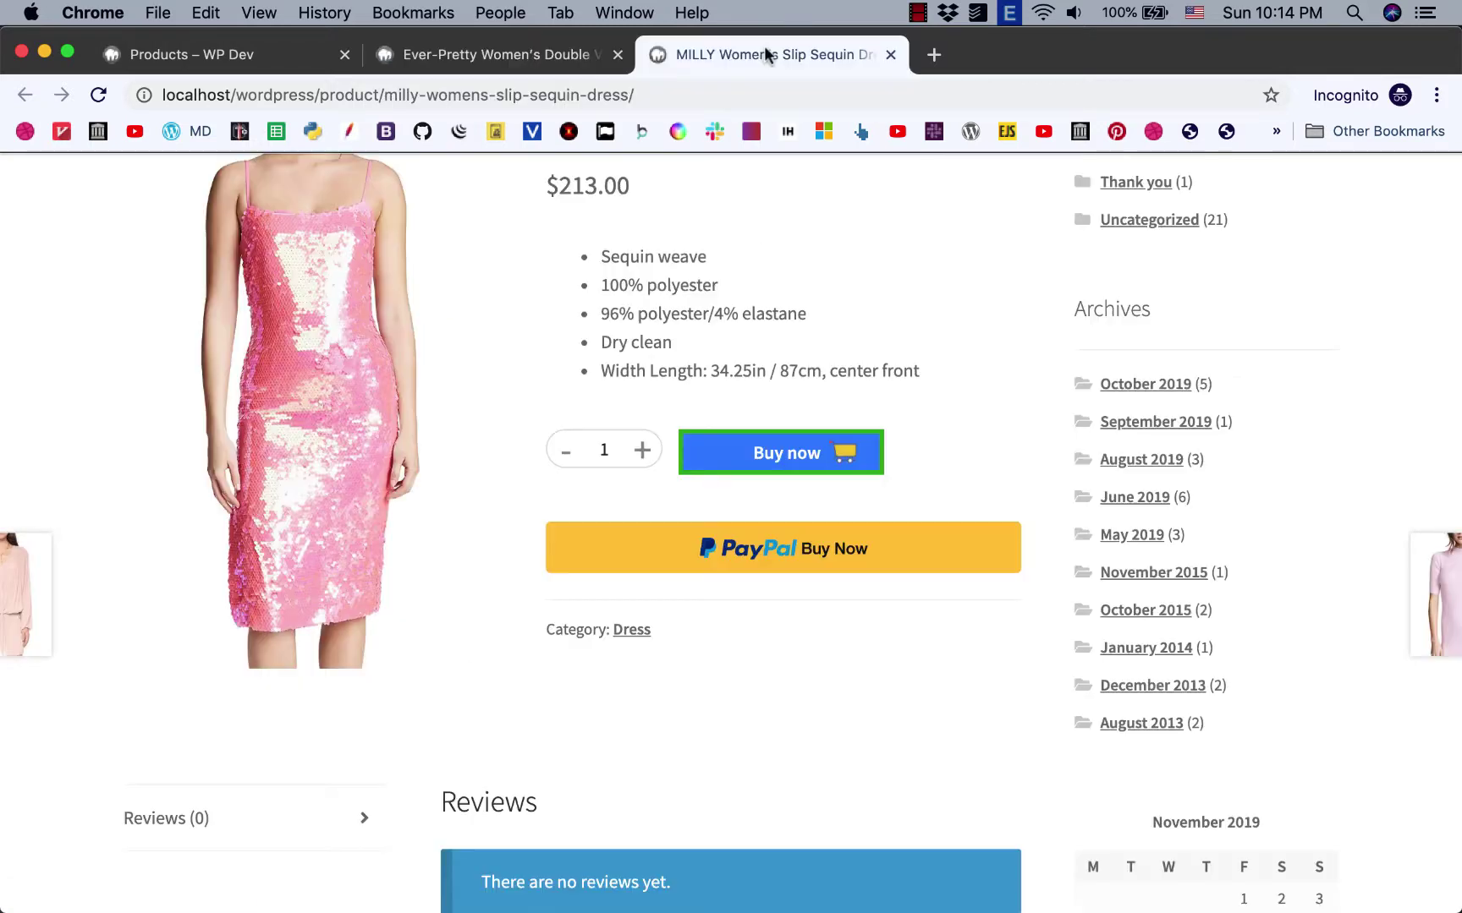
scroll(940, 292, "up", 6)
left_click(522, 343)
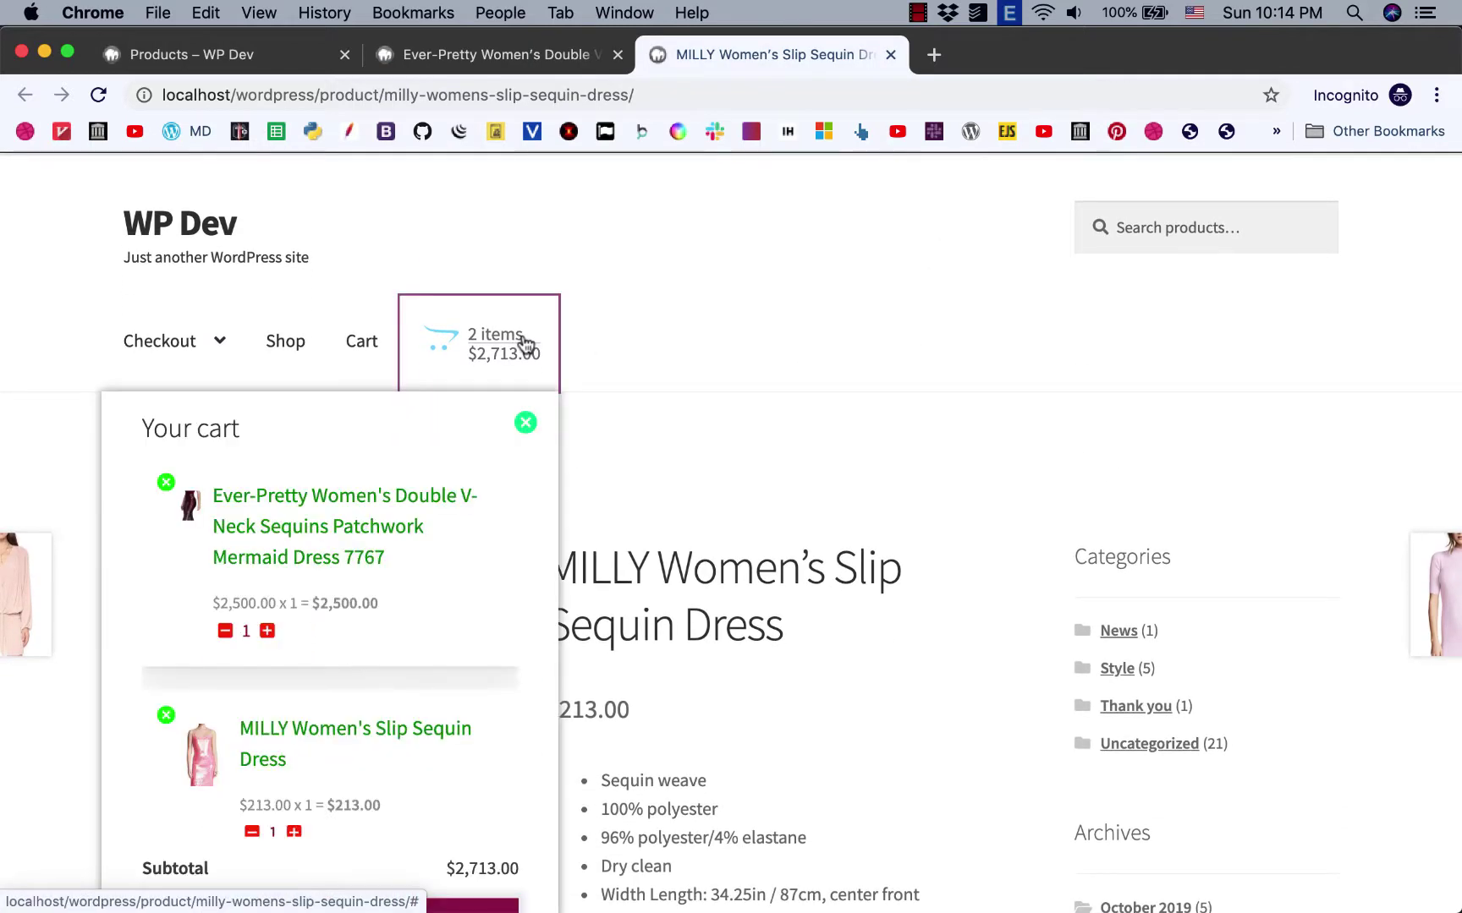
scroll(304, 585, "down", 1)
scroll(338, 838, "down", 3)
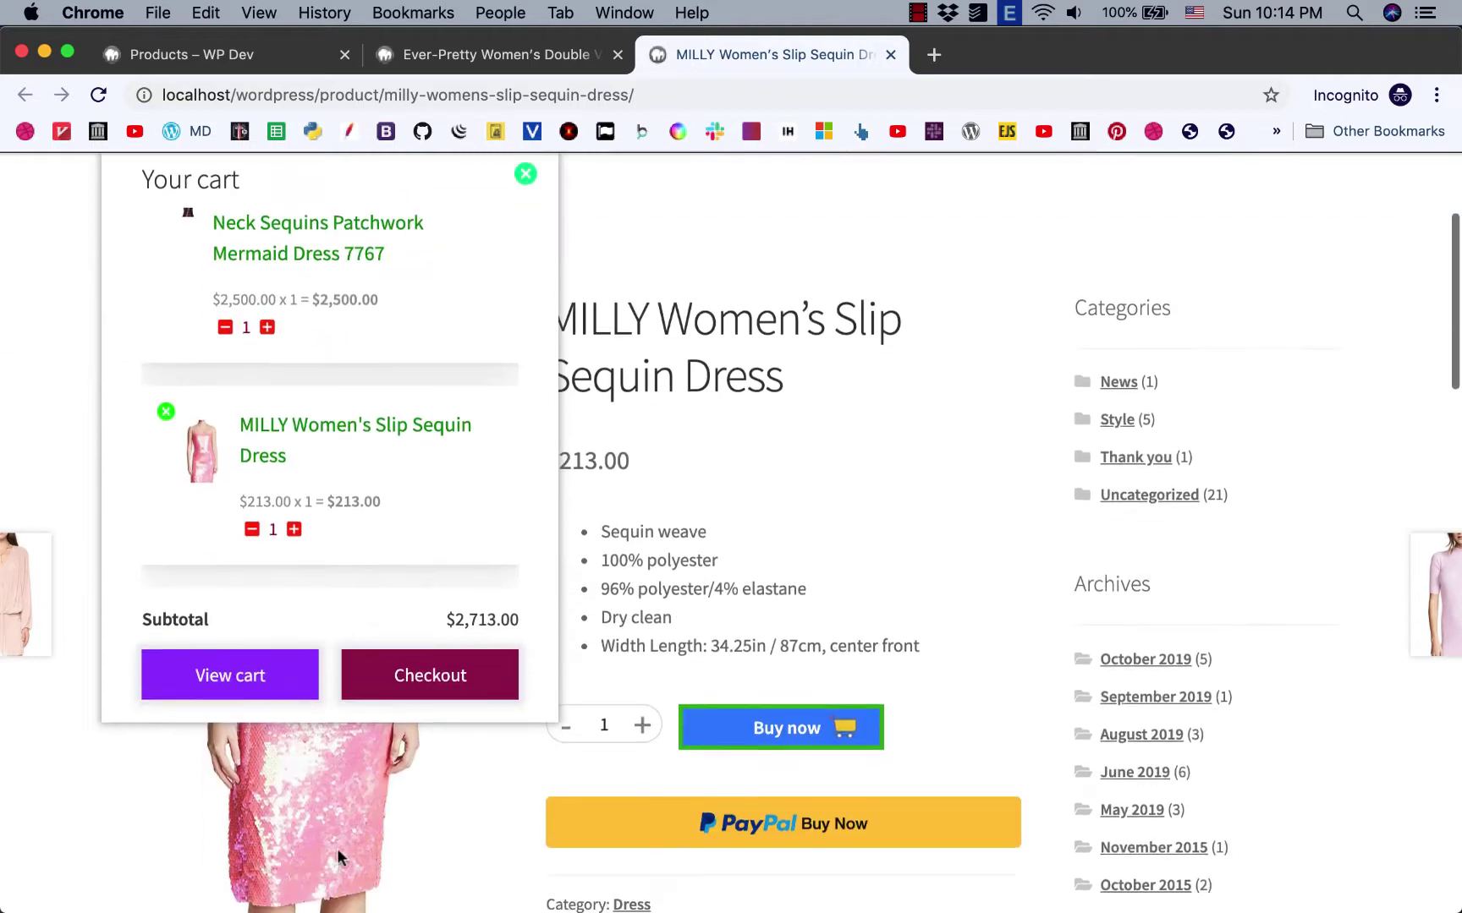
Go to checkout and compare the dress prices against the $521.30 tax line.
left_click(408, 672)
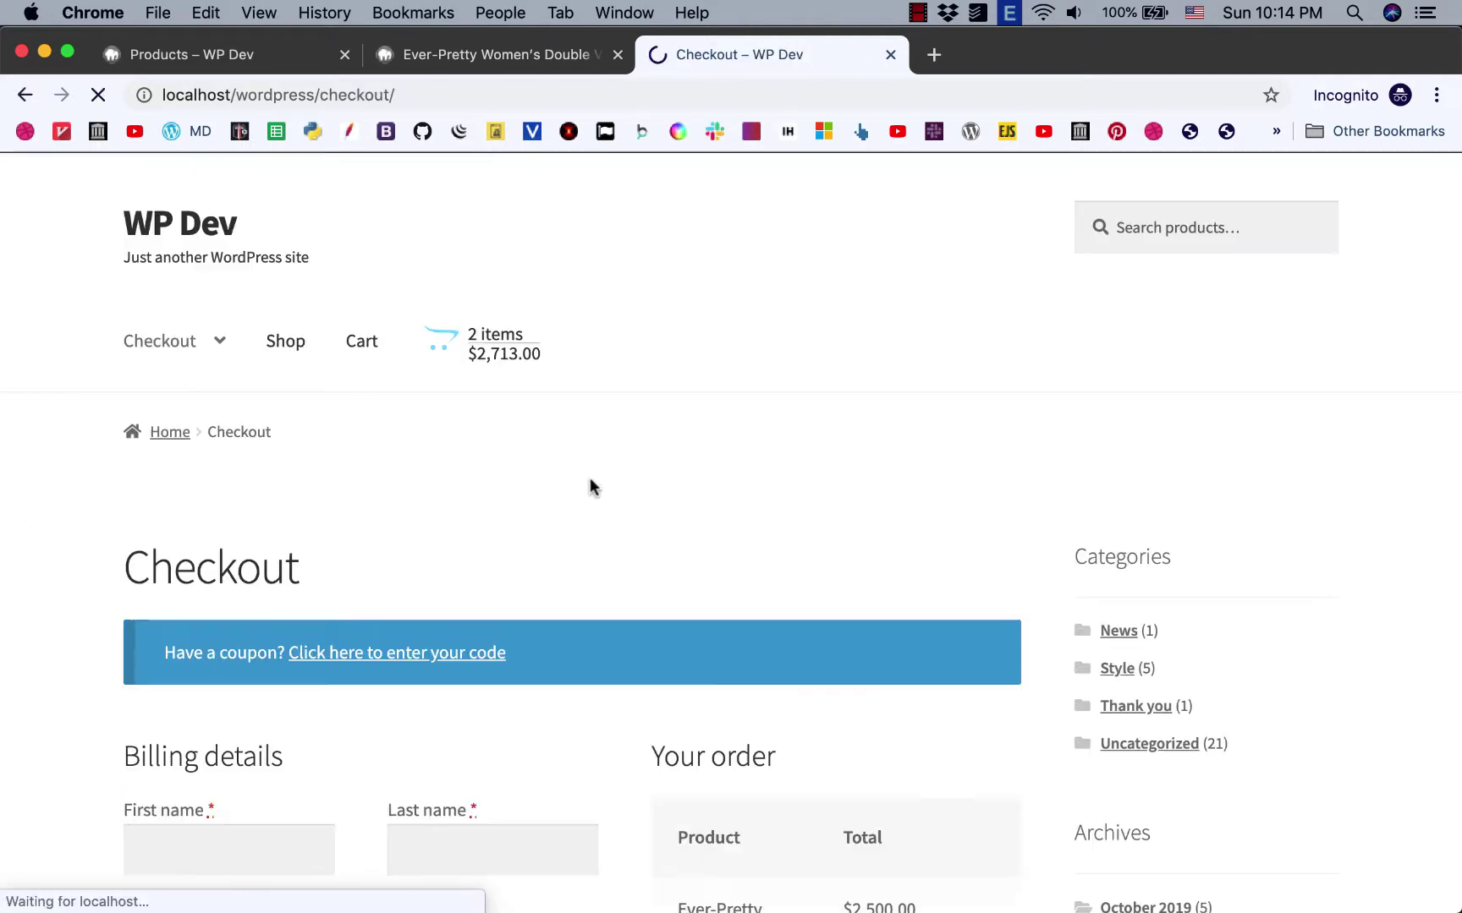
scroll(613, 423, "down", 4)
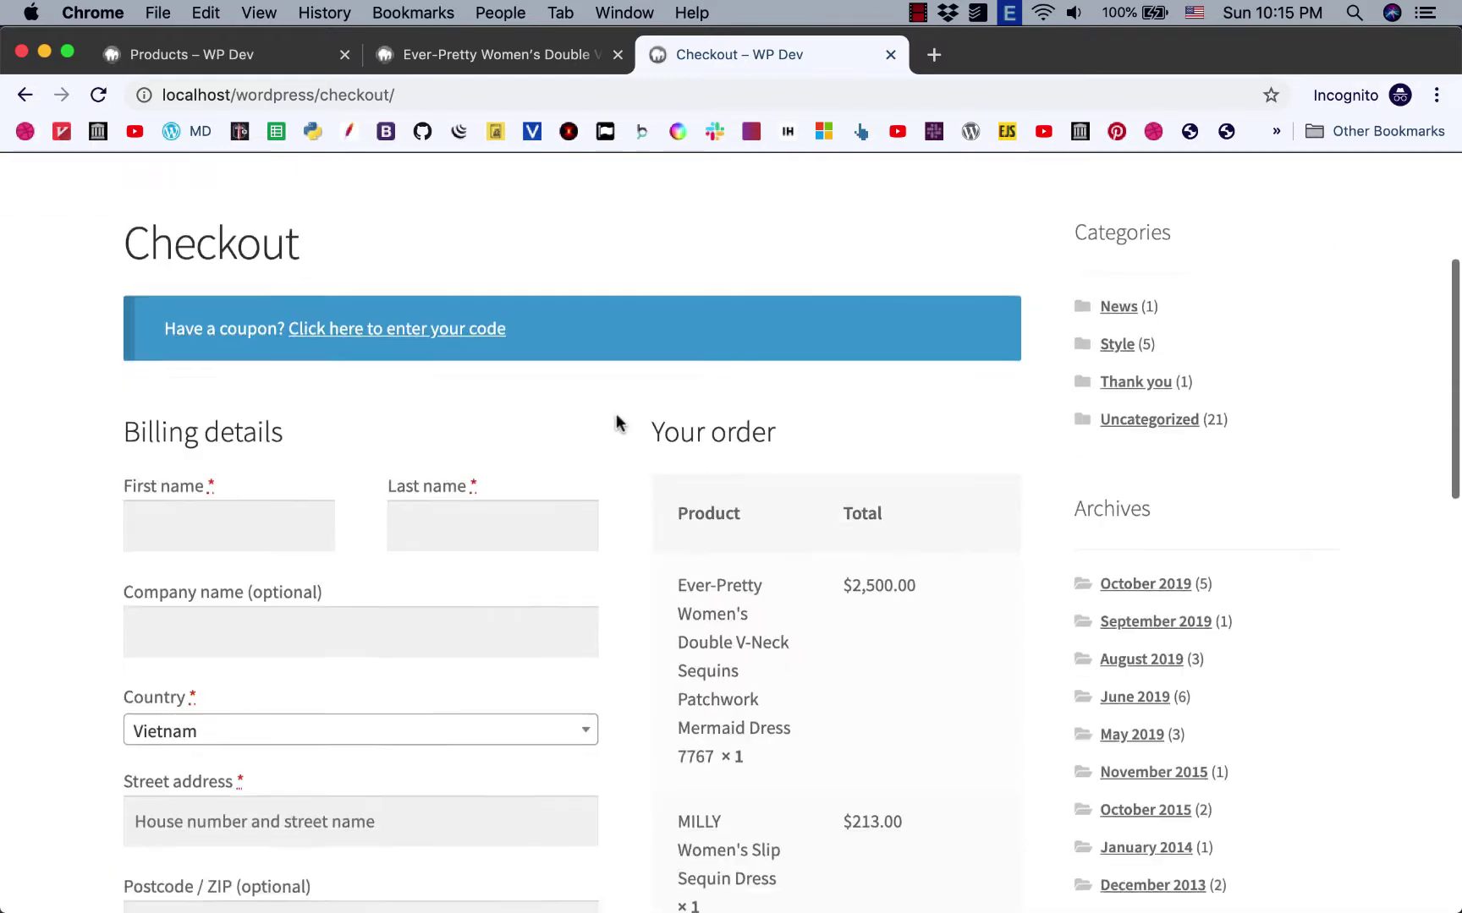
scroll(615, 420, "down", 6)
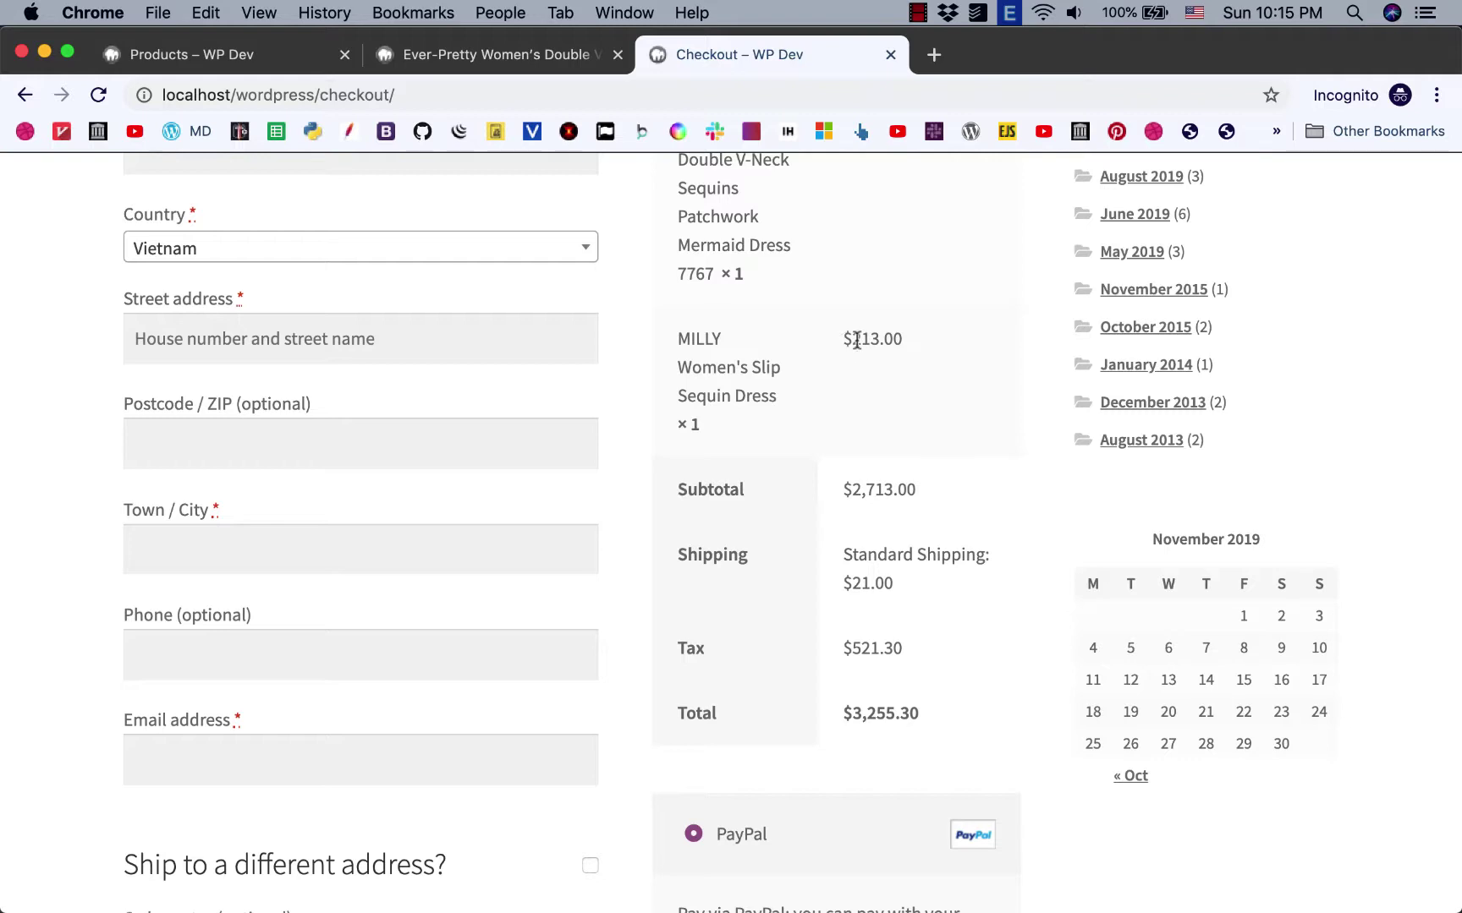
left_click_drag(845, 338, 907, 338)
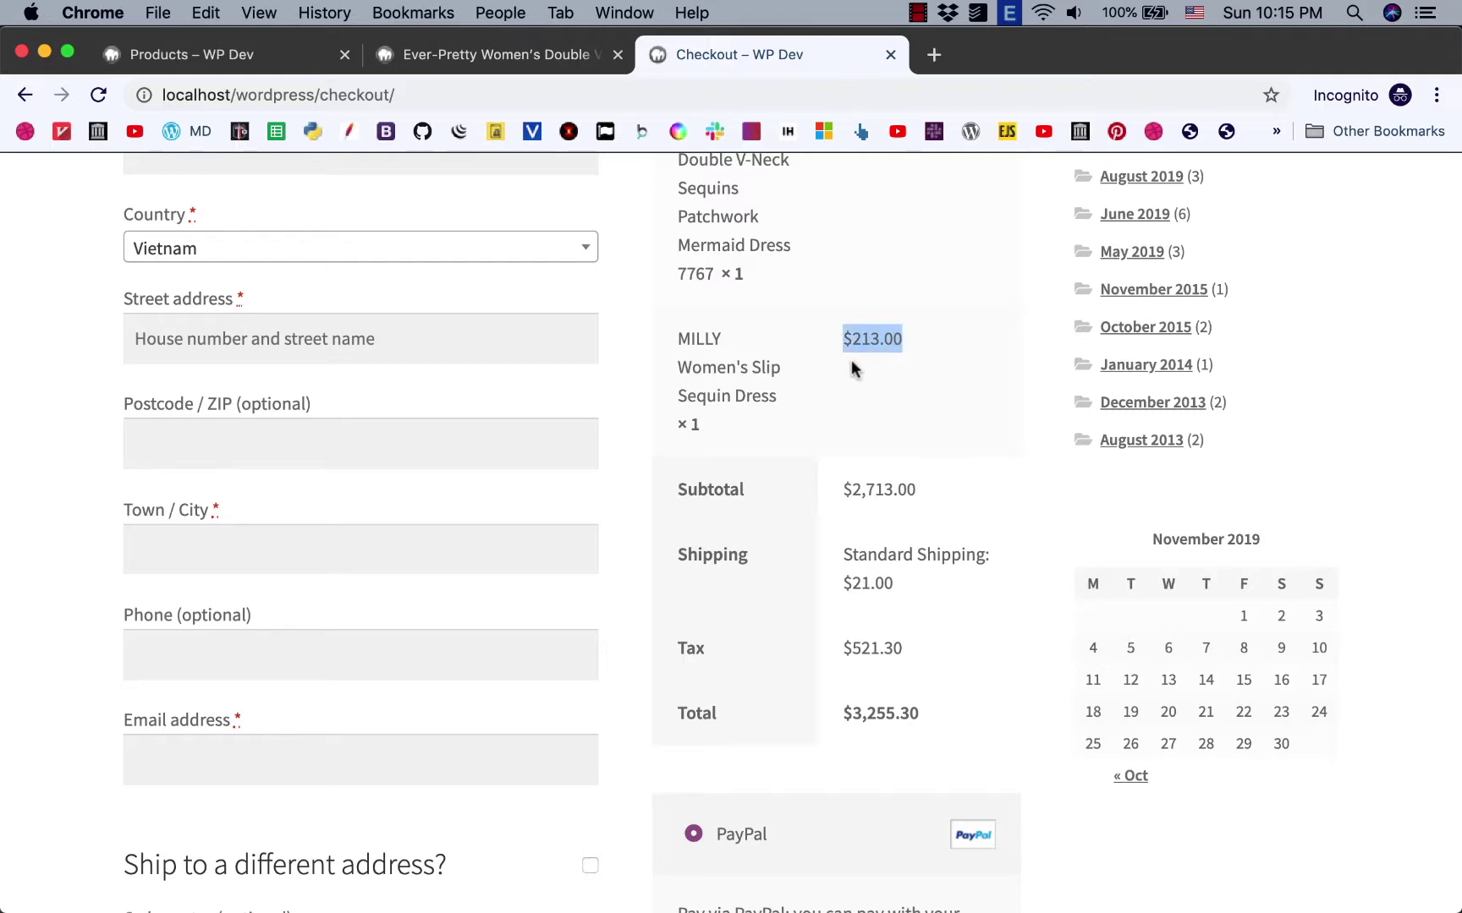
scroll(860, 393, "up", 5)
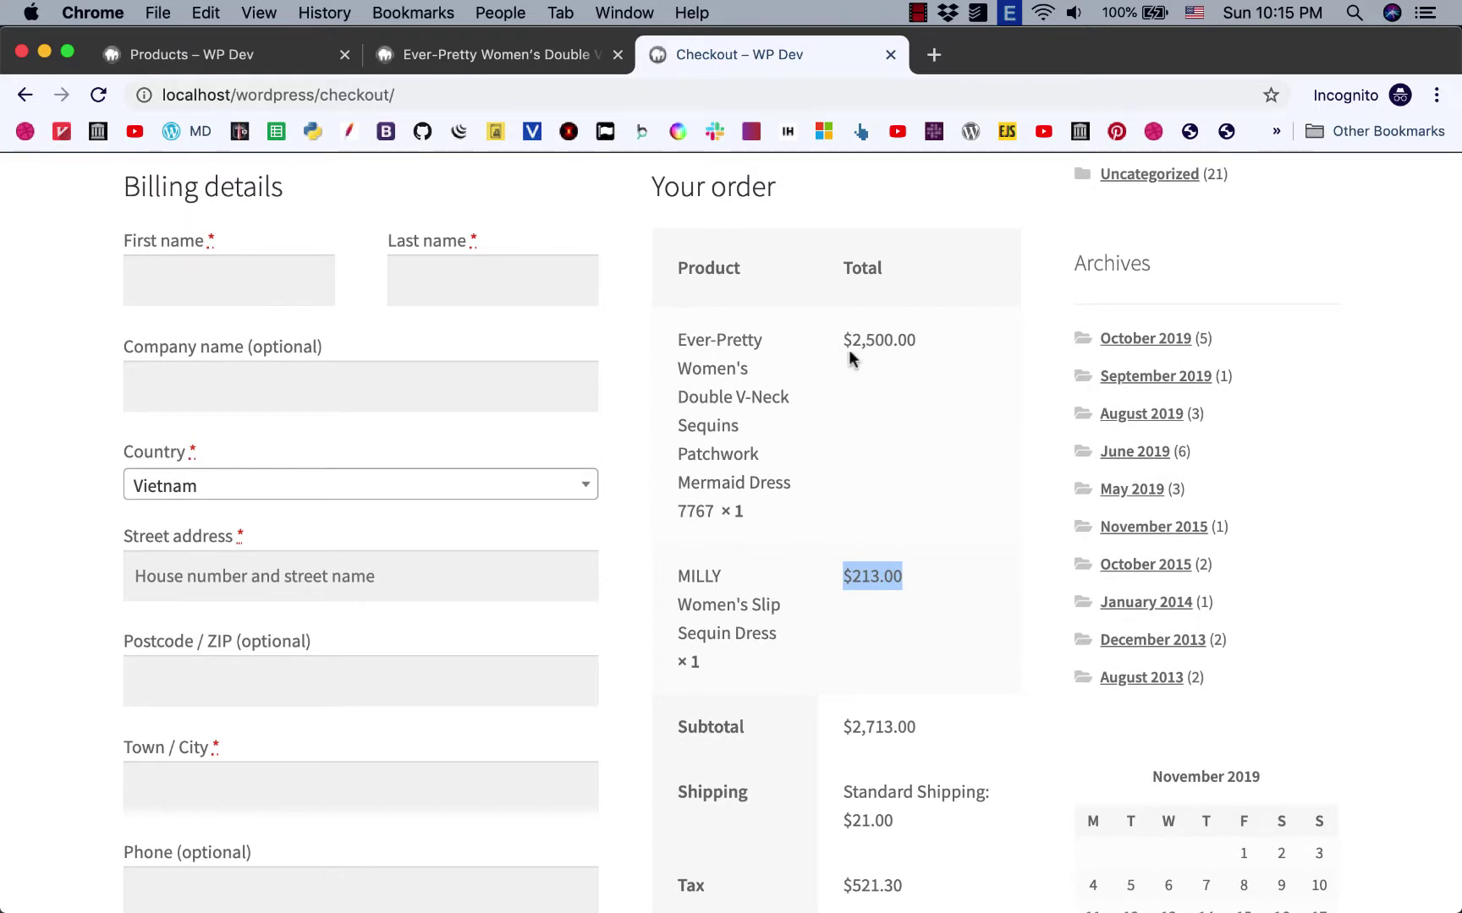
scroll(854, 405, "down", 4)
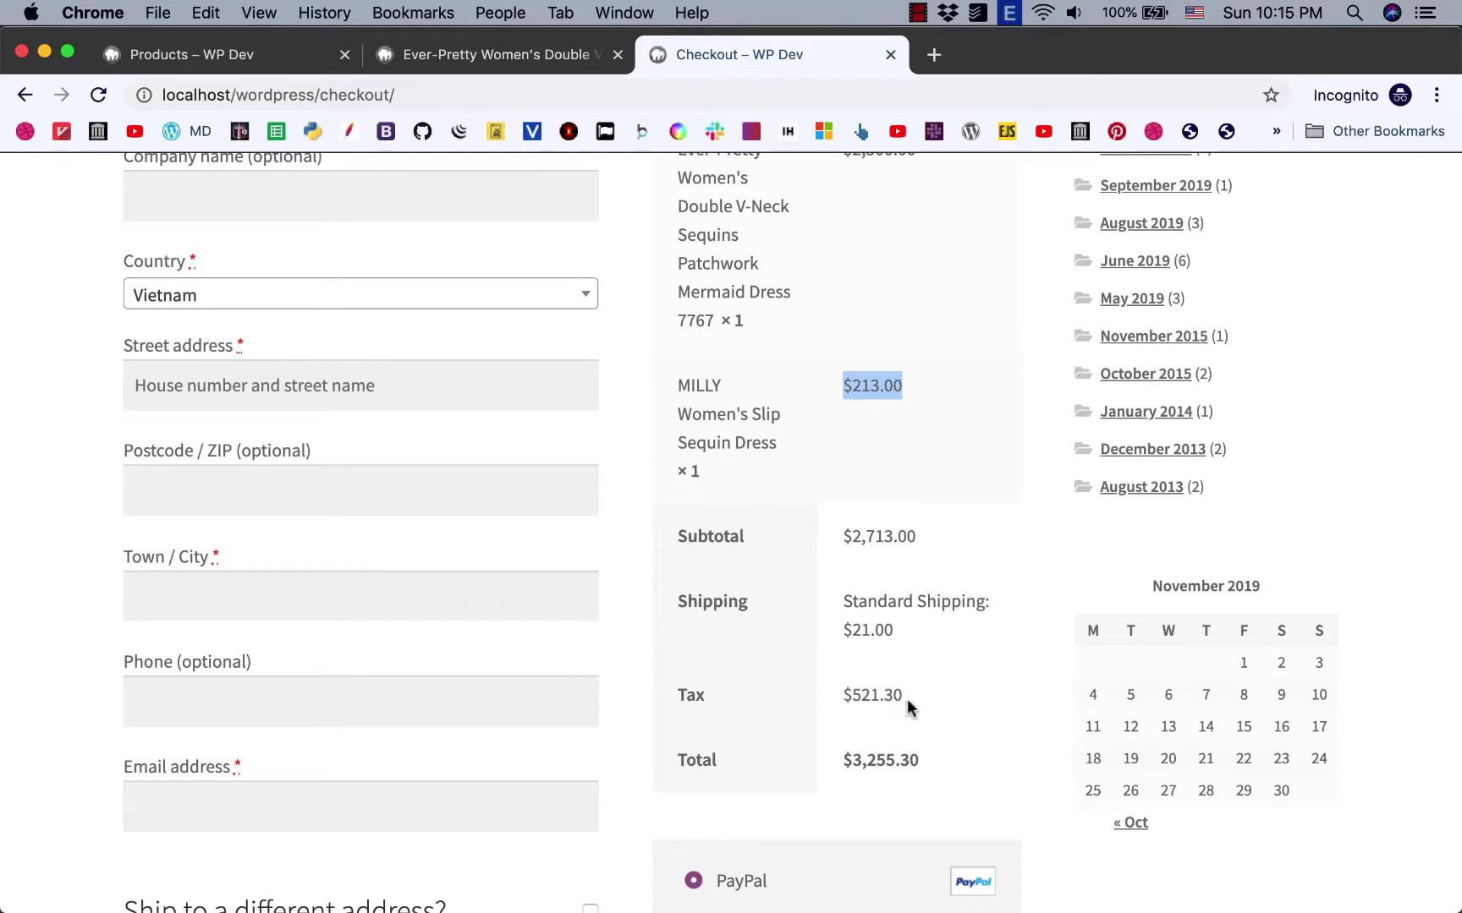
scroll(906, 707, "down", 2)
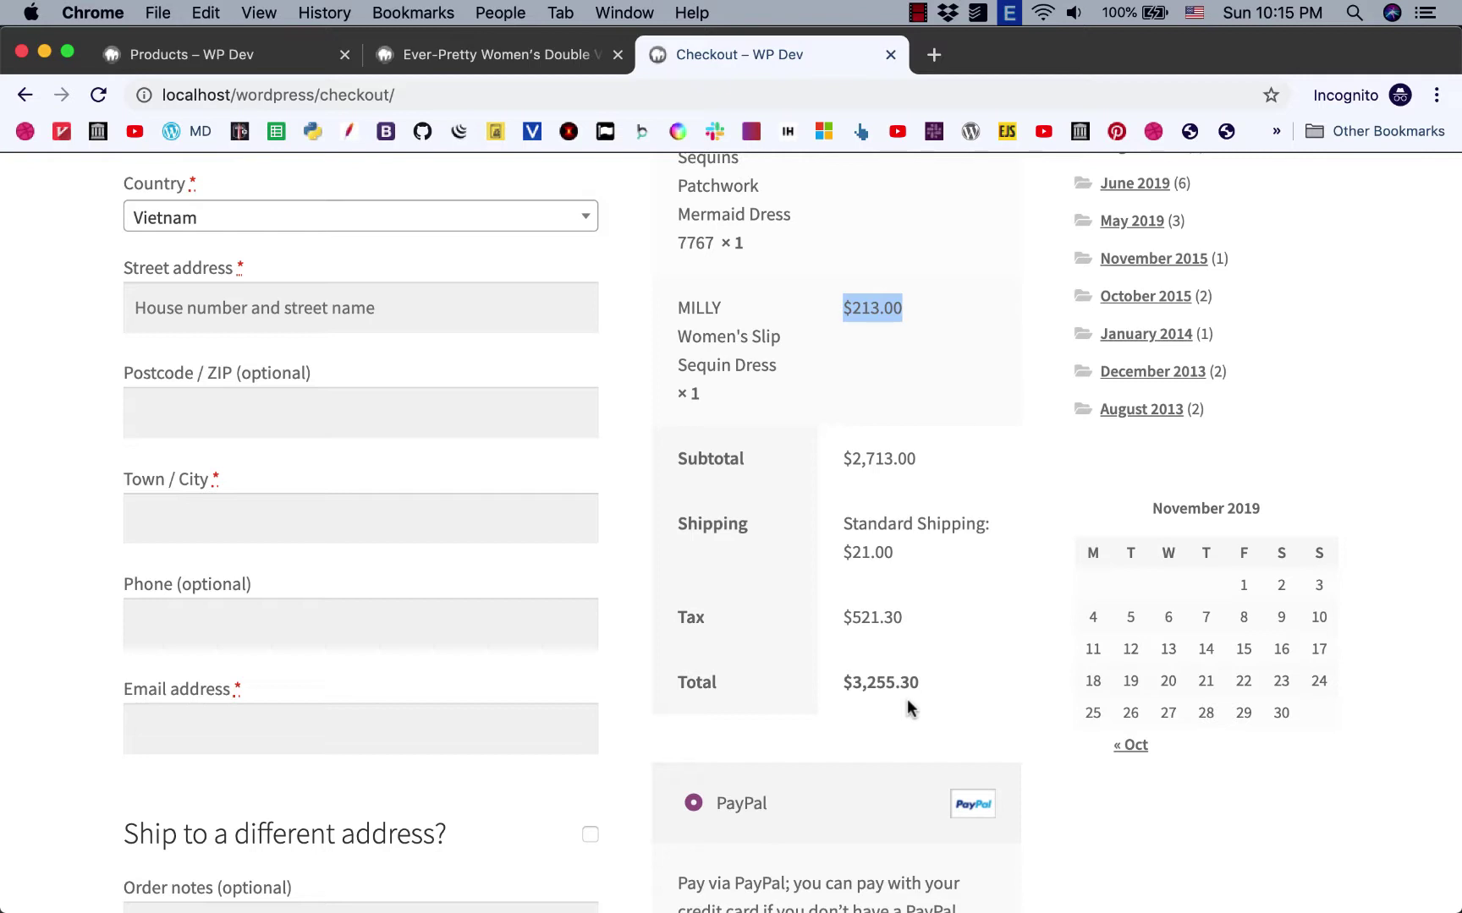